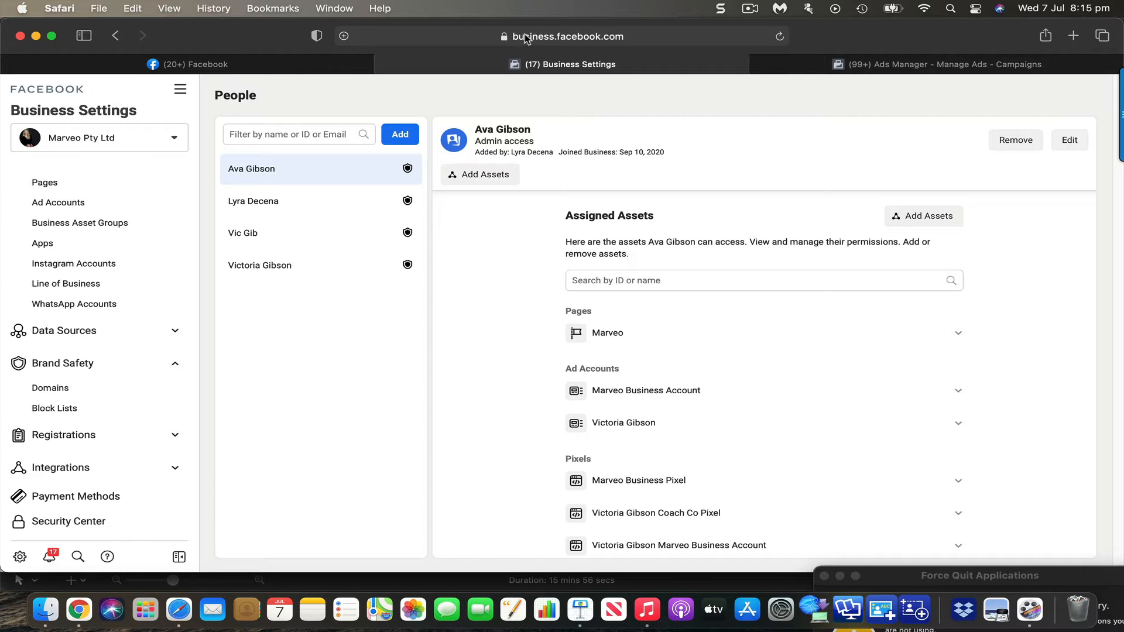
- Open the Domains list under Brand Safety and activate its name or ID filter
left_click(130, 396)
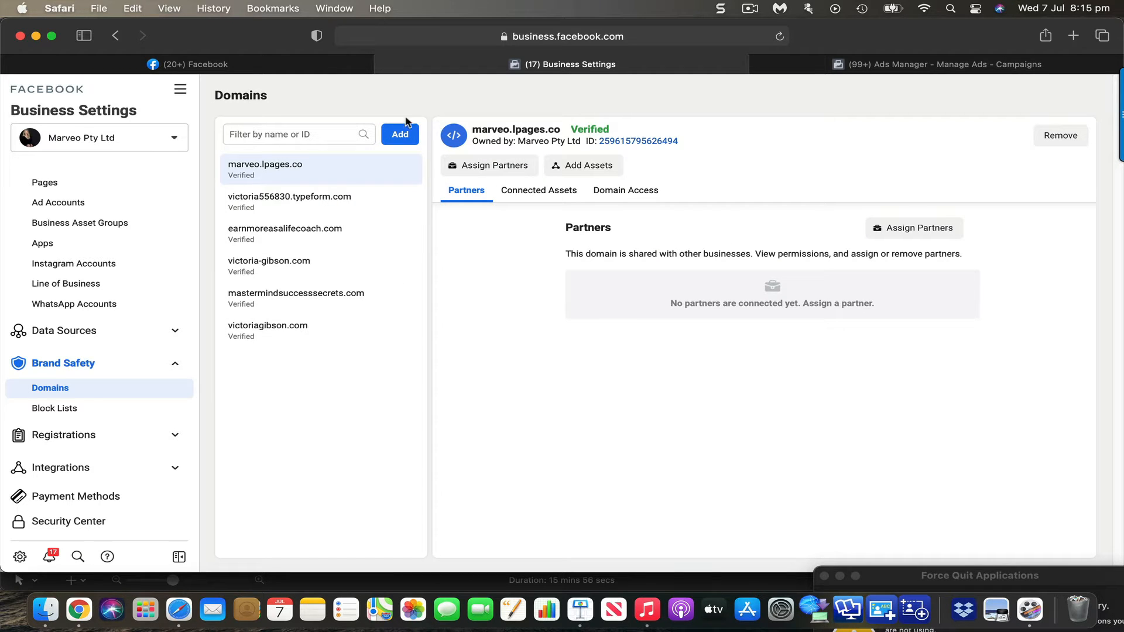
left_click(324, 134)
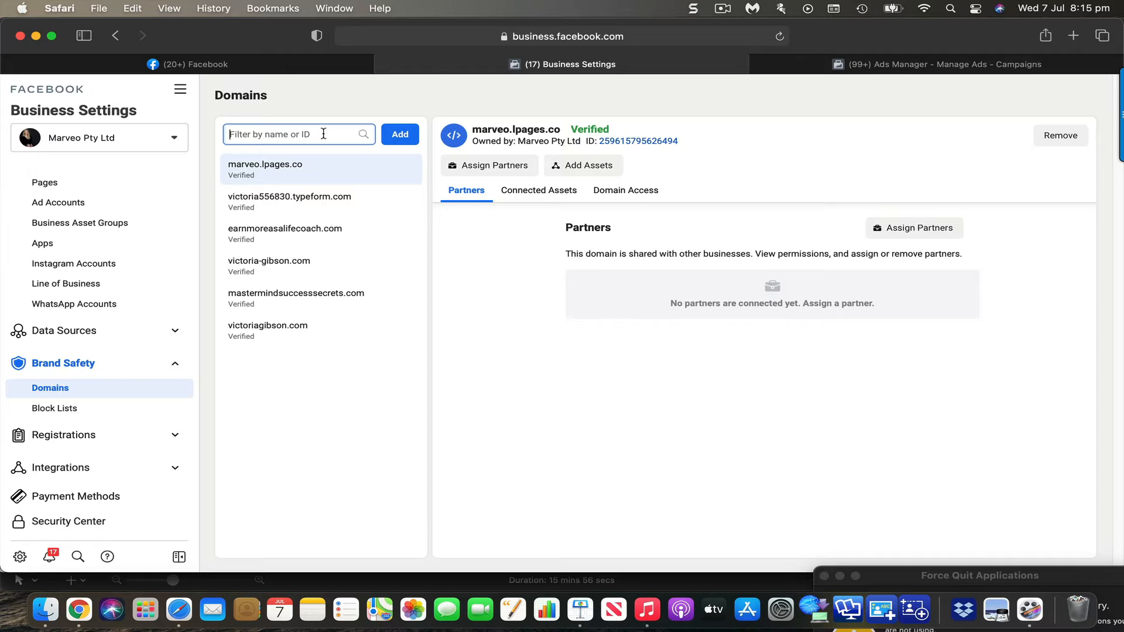
type("victoria")
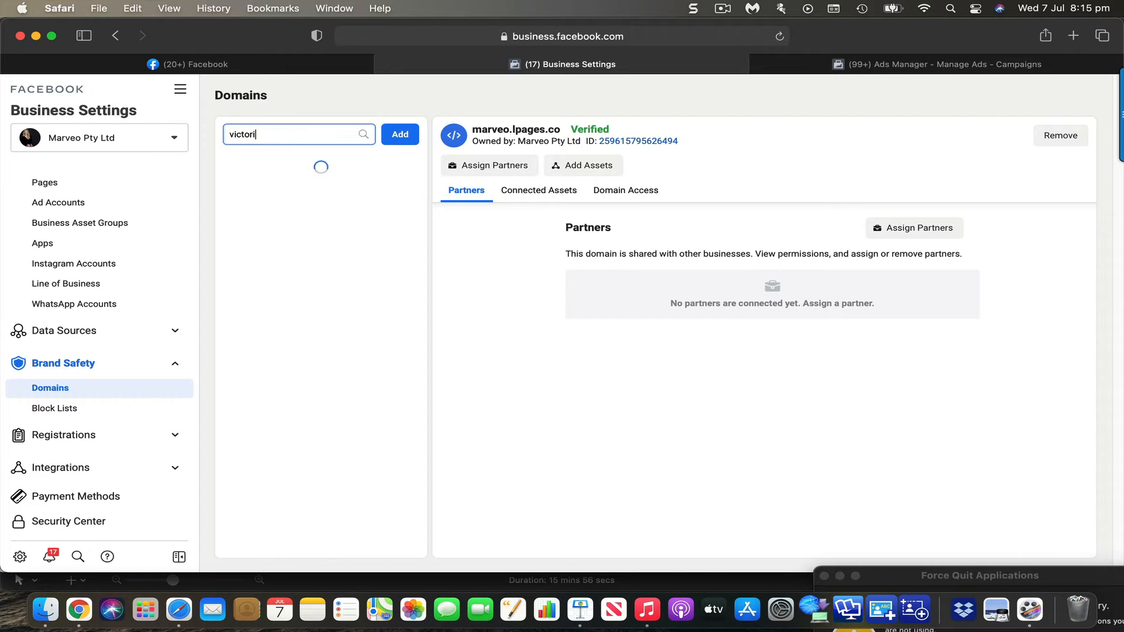
key("BackSpace")
key("BackSpace")
key("BackSpace")
key("BackSpace")
key("BackSpace")
key("BackSpace")
key("BackSpace")
key("BackSpace")
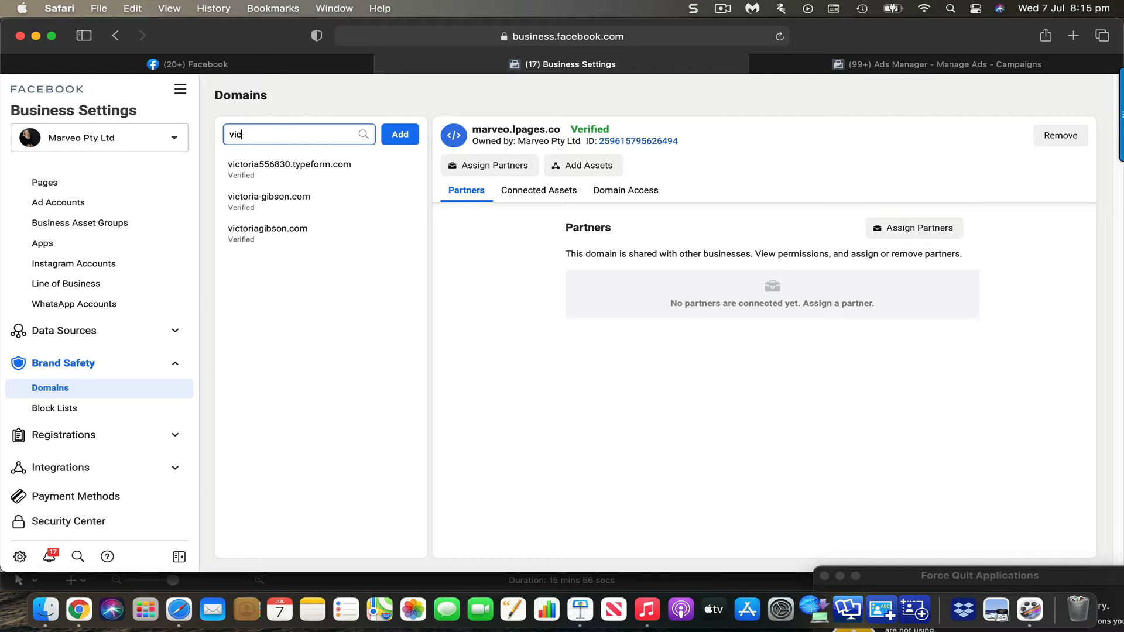
- Filter the business's domain list by marveo.com
type("marve")
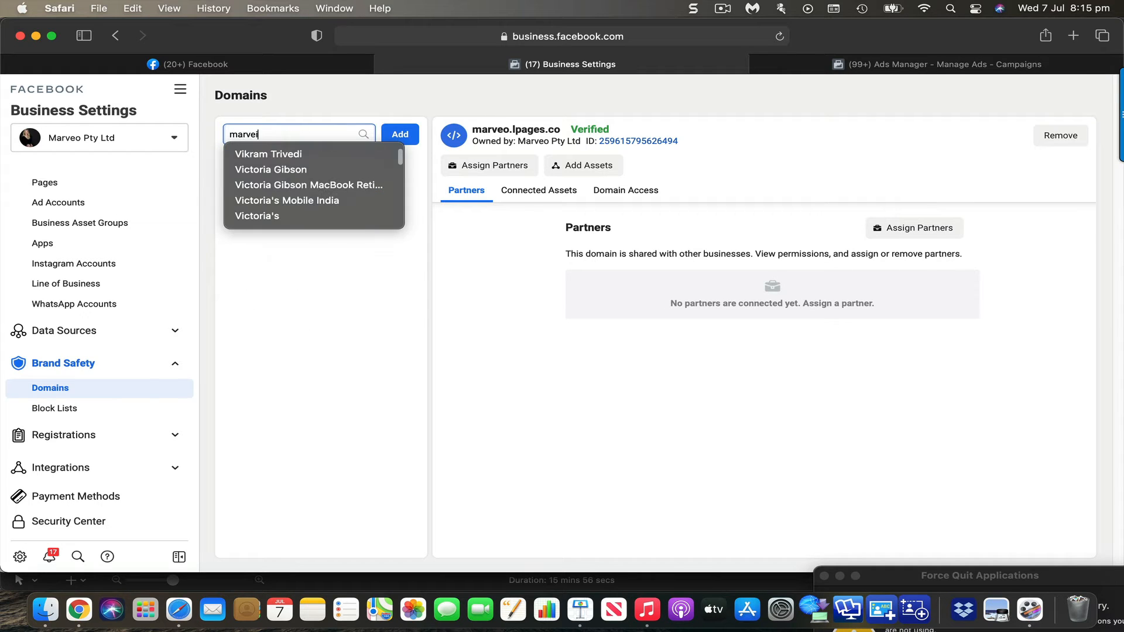
type("l")
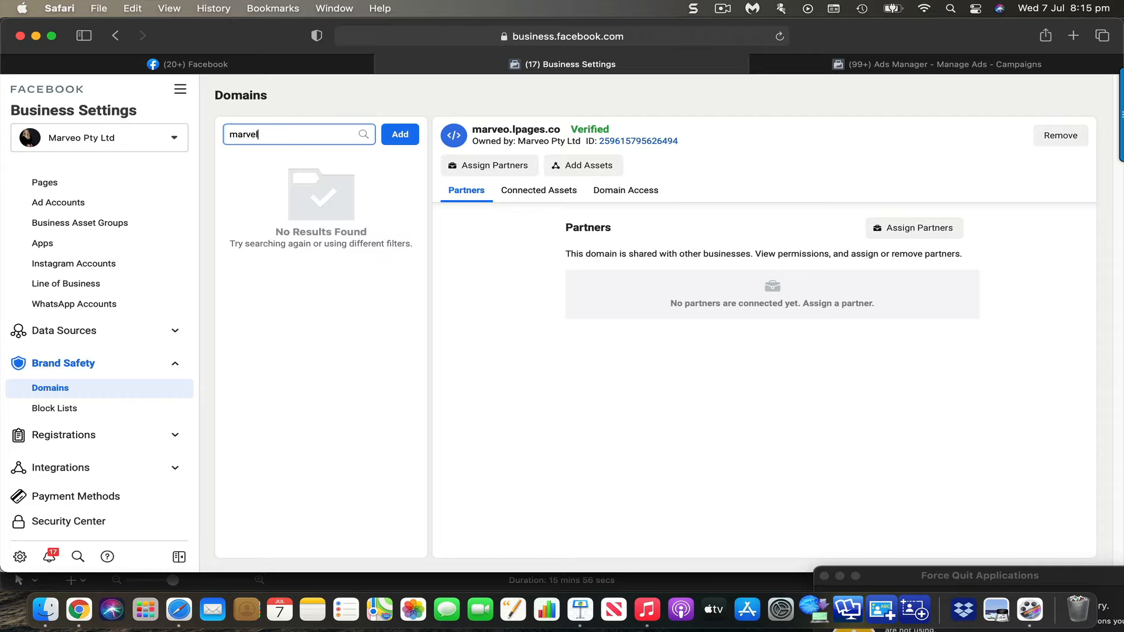
key("BackSpace")
type("o.com")
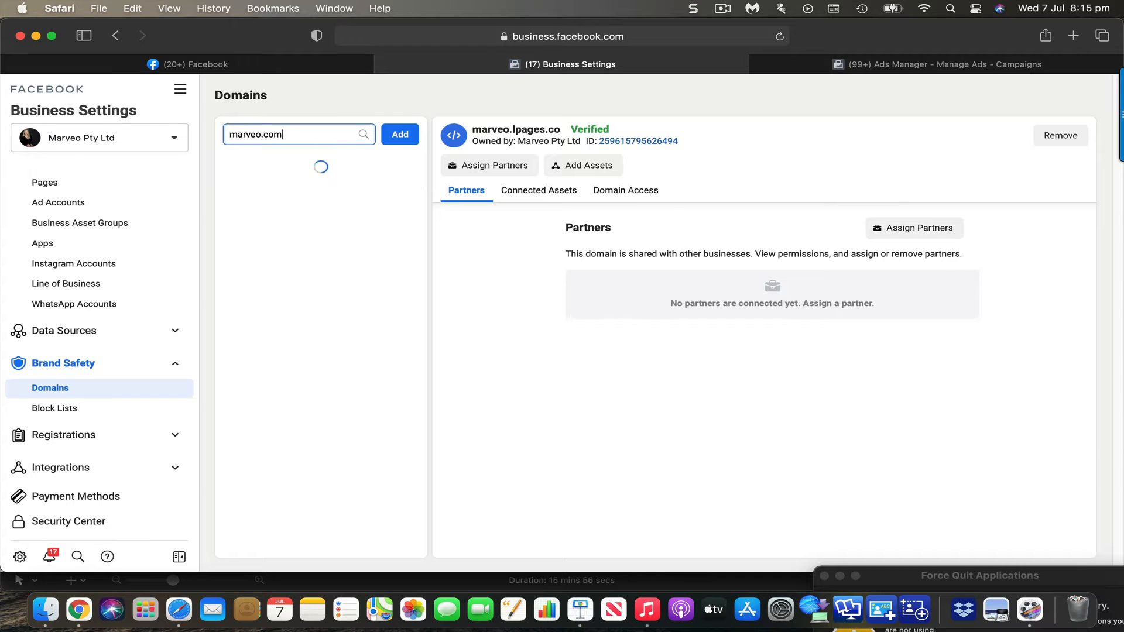
- Add marveo.com as a new domain of the business
left_click(401, 135)
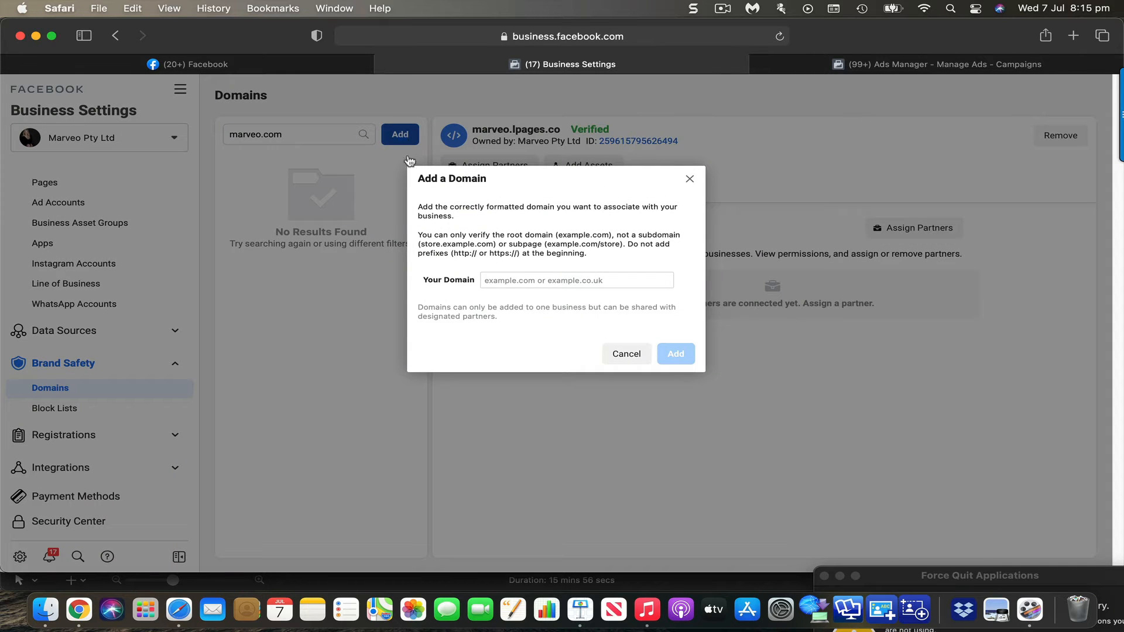
left_click(503, 280)
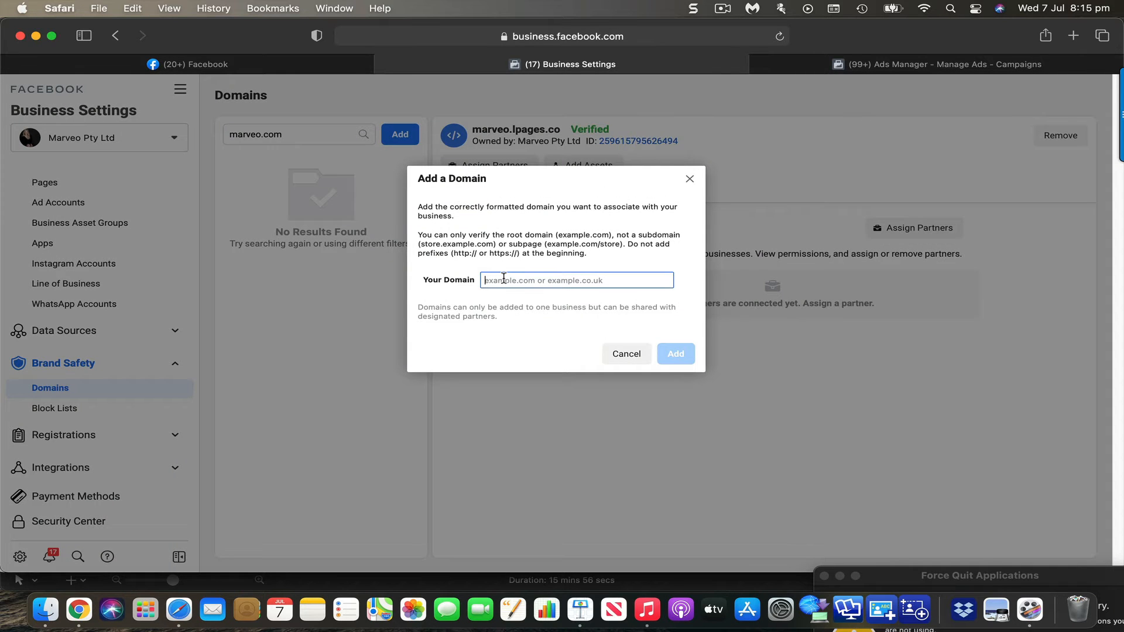
type("marvel.c")
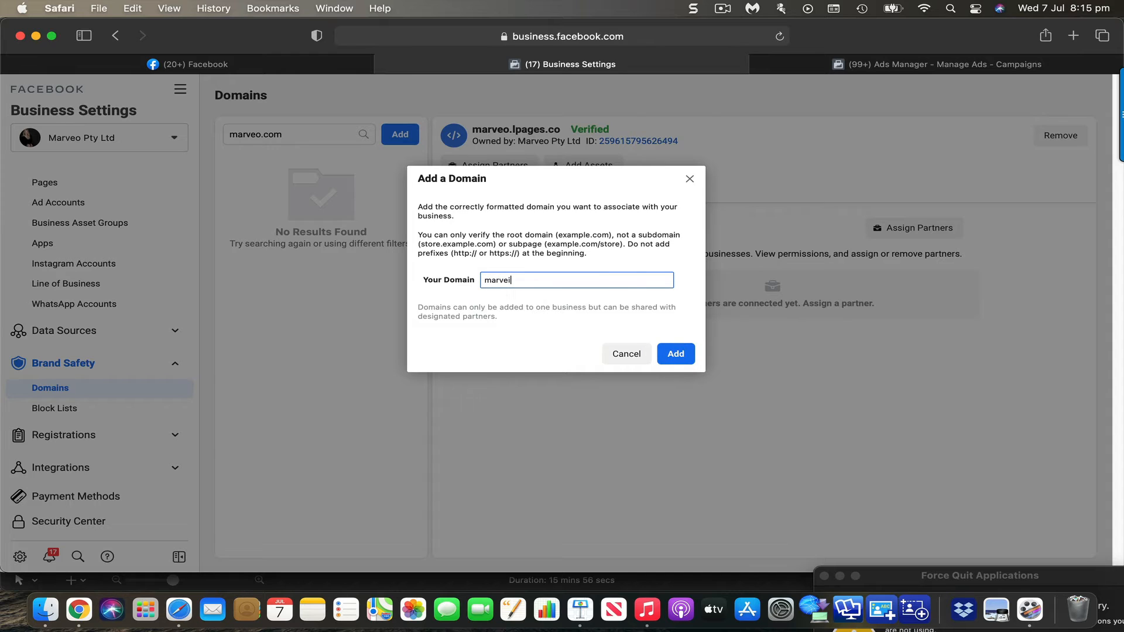
type("om")
key("BackSpace")
key("BackSpace")
key("BackSpace")
key("BackSpace")
key("BackSpace")
type("o.com")
left_click(679, 361)
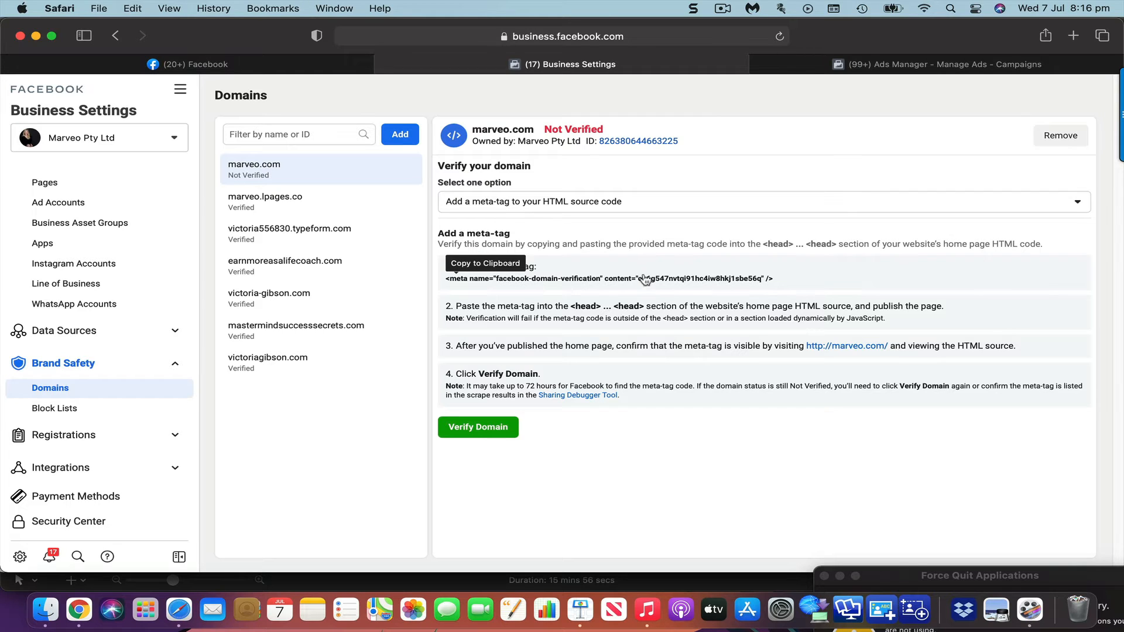
- Choose updating the DNS TXT record as marveo.com's verification method and select the verification record text
left_click(669, 204)
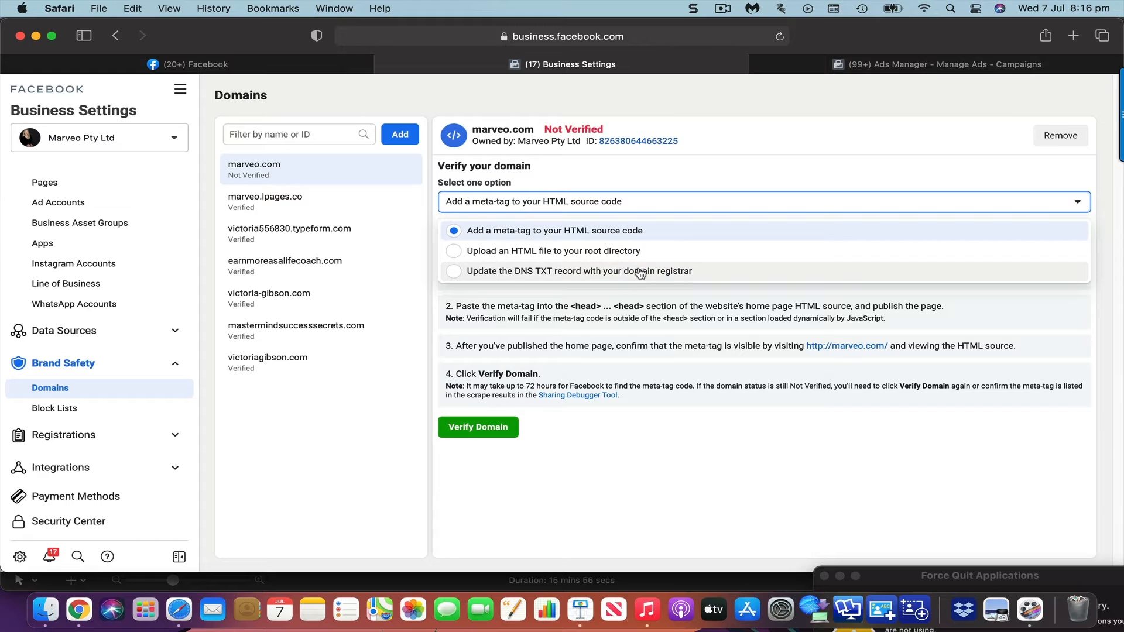
left_click(646, 167)
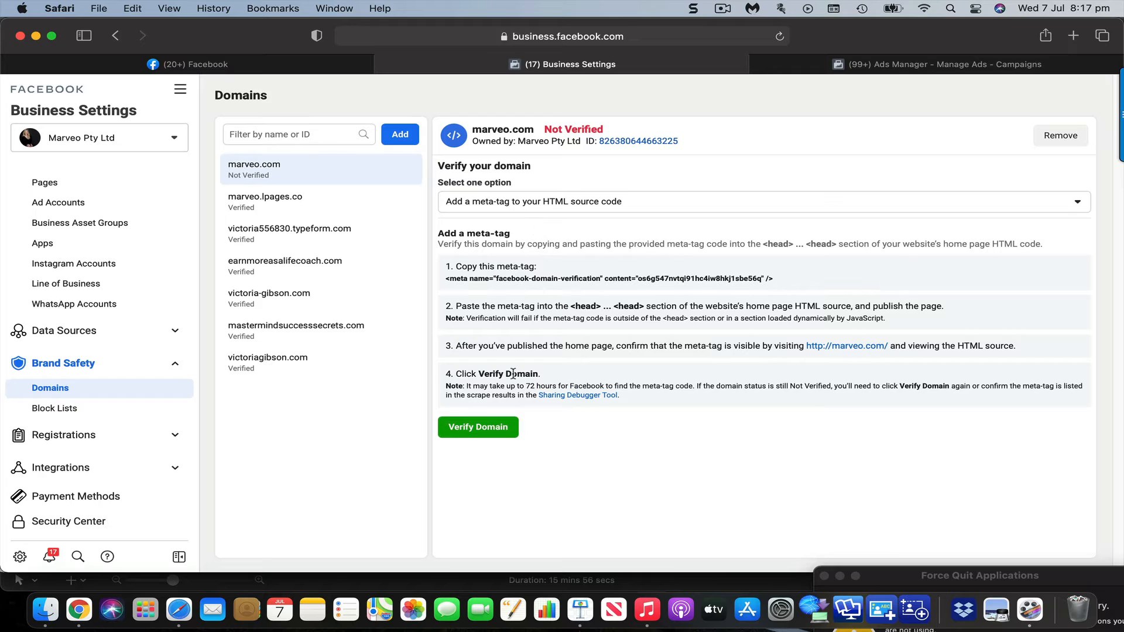
left_click(574, 202)
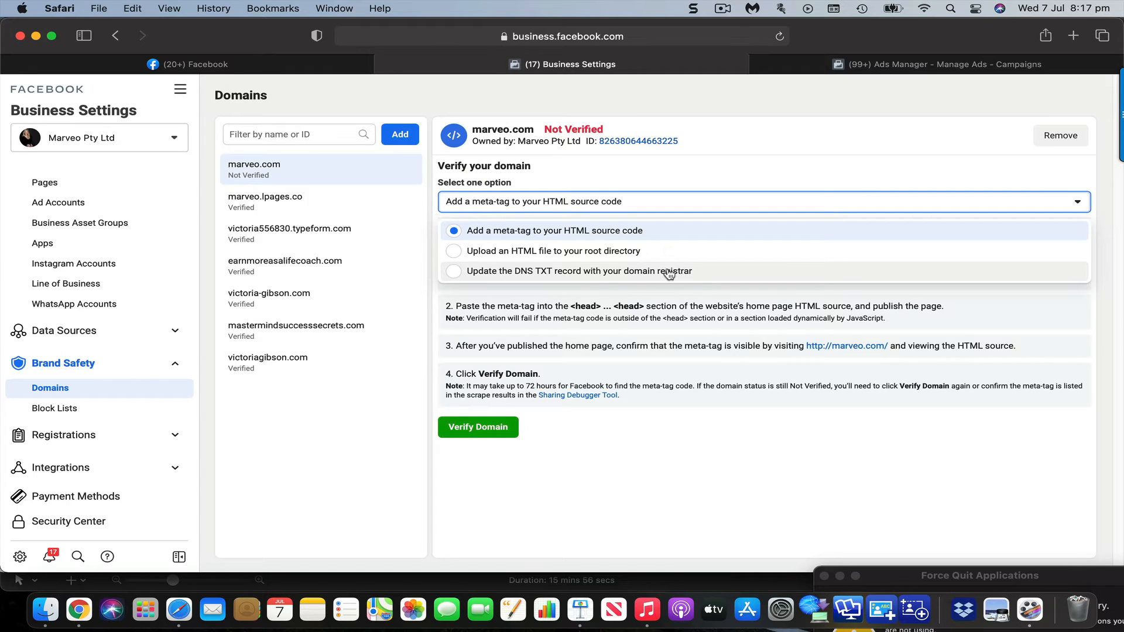
left_click(454, 274)
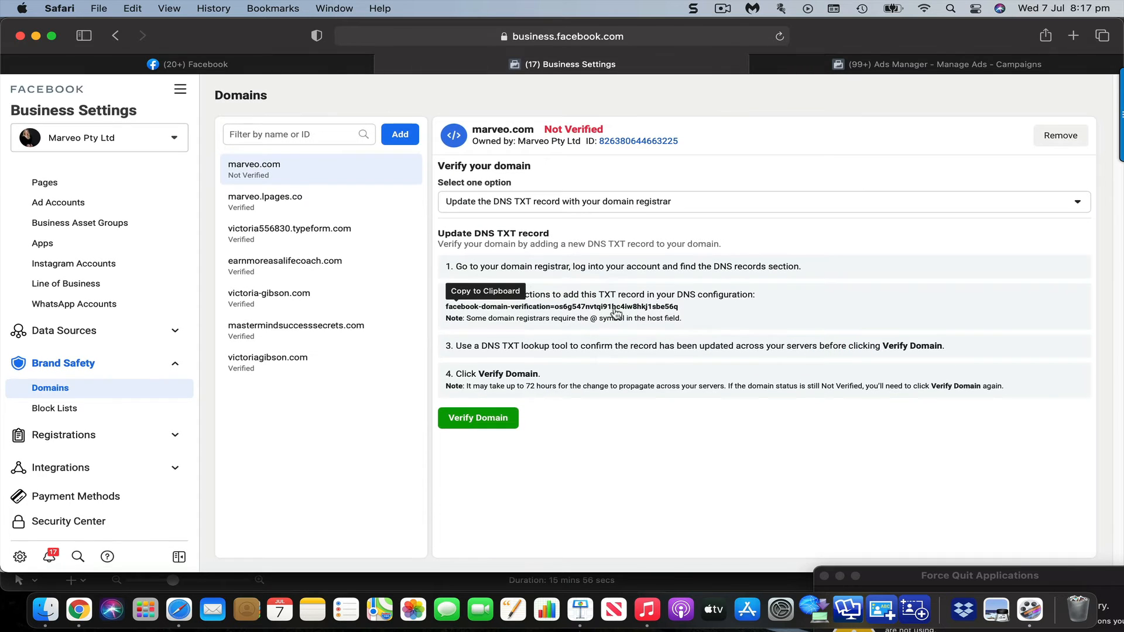
left_click_drag(679, 308, 435, 309)
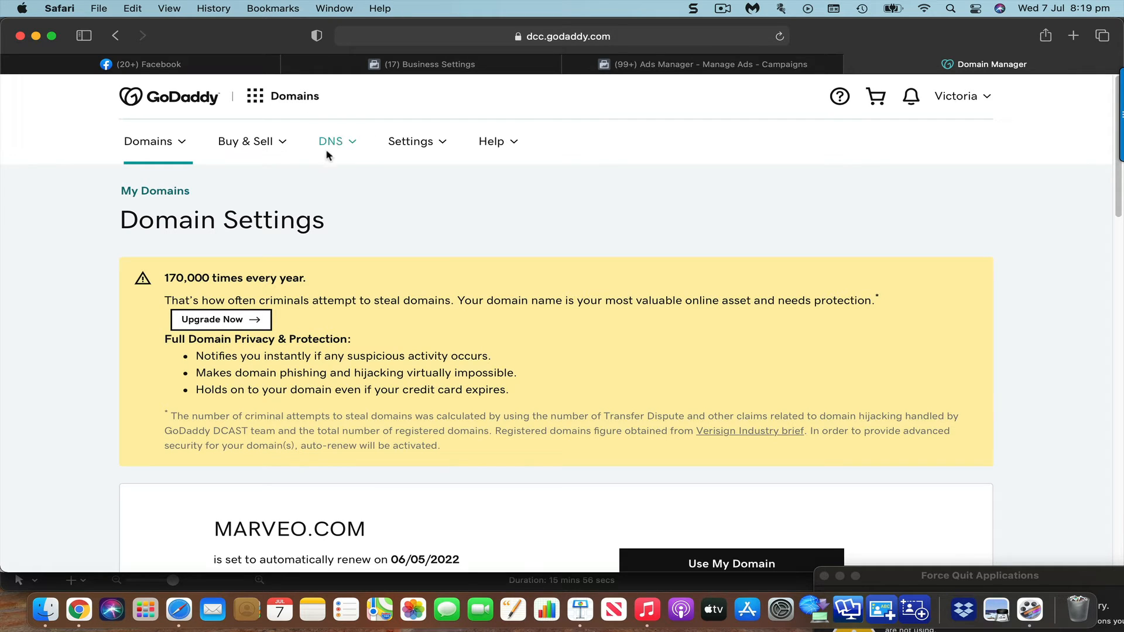
- In the GoDaddy domain manager, open DNS management for marveo.com and look through its records
scroll(386, 263, "down", 15)
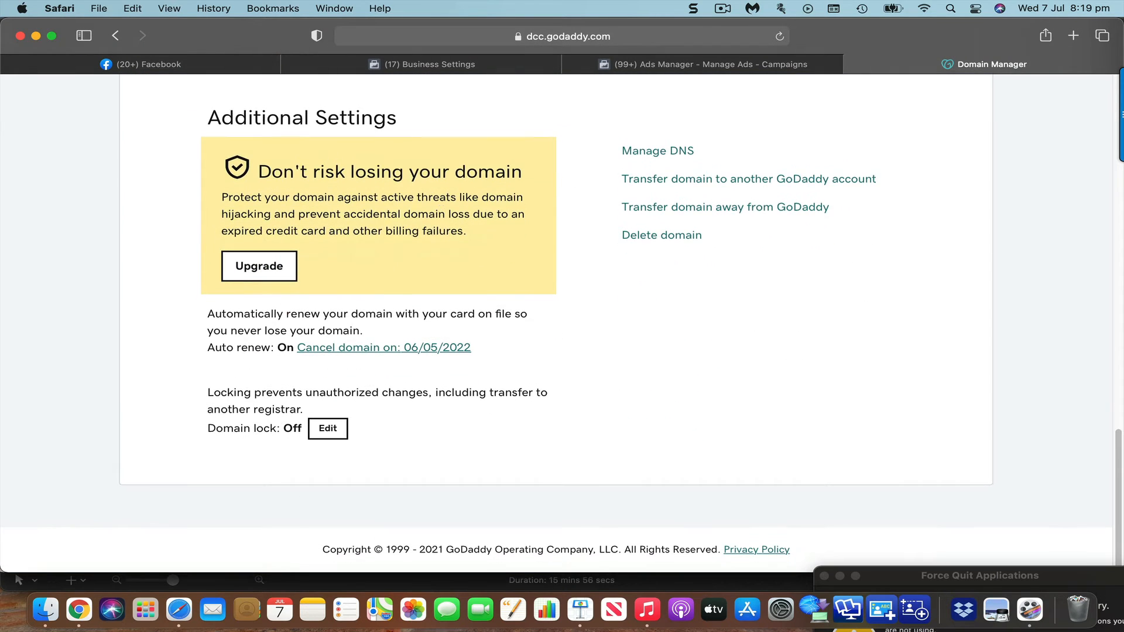
left_click(642, 152)
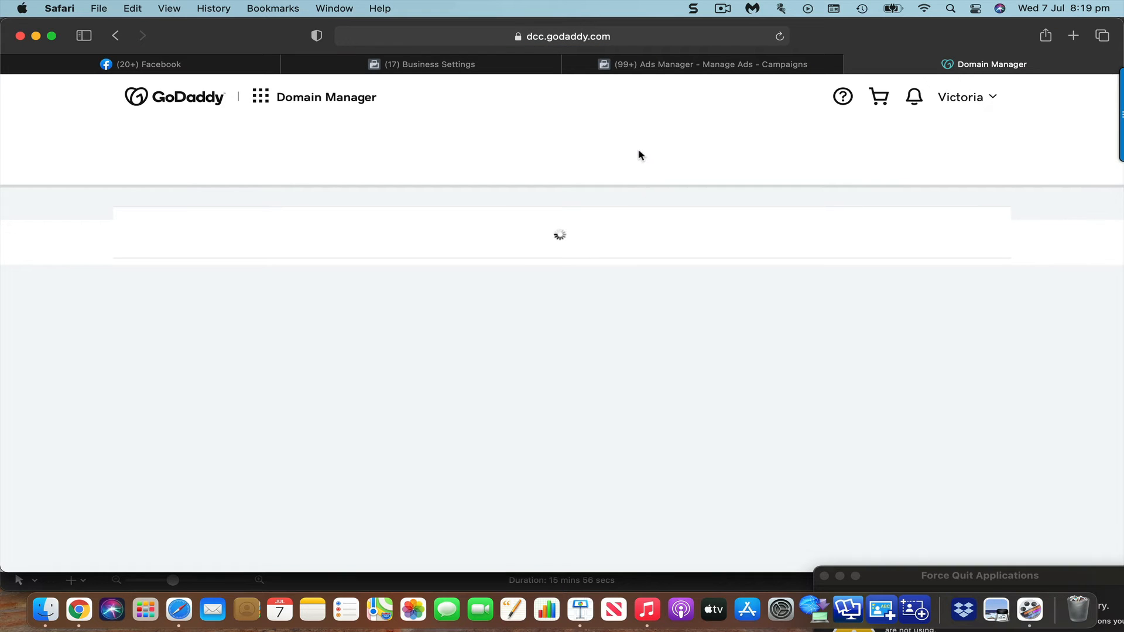
scroll(588, 373, "down", 5)
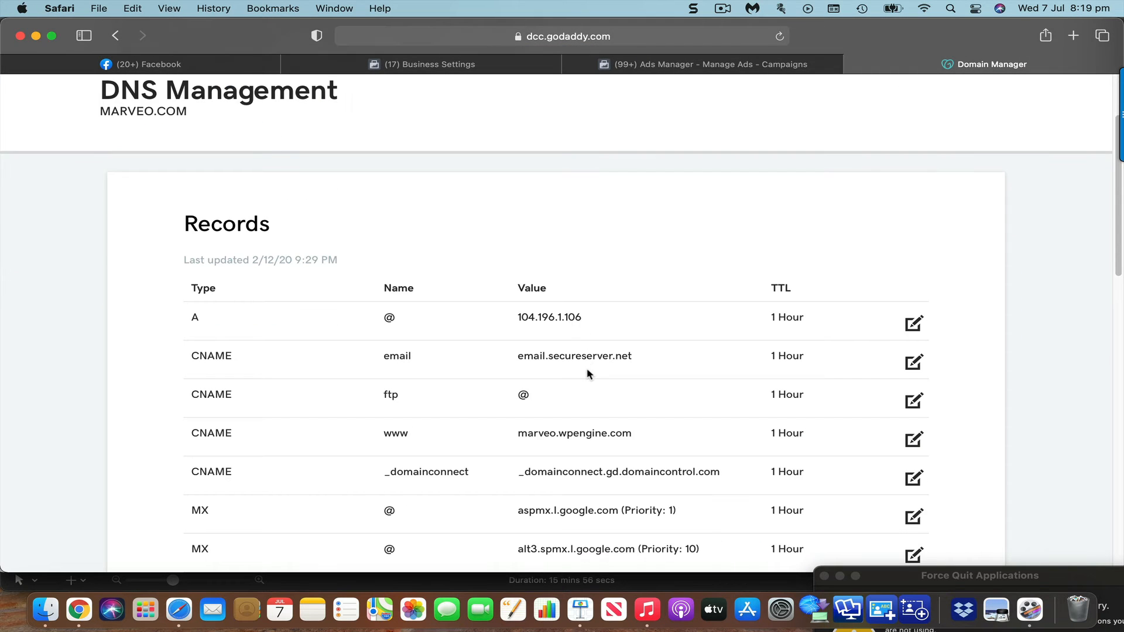
scroll(587, 373, "down", 5)
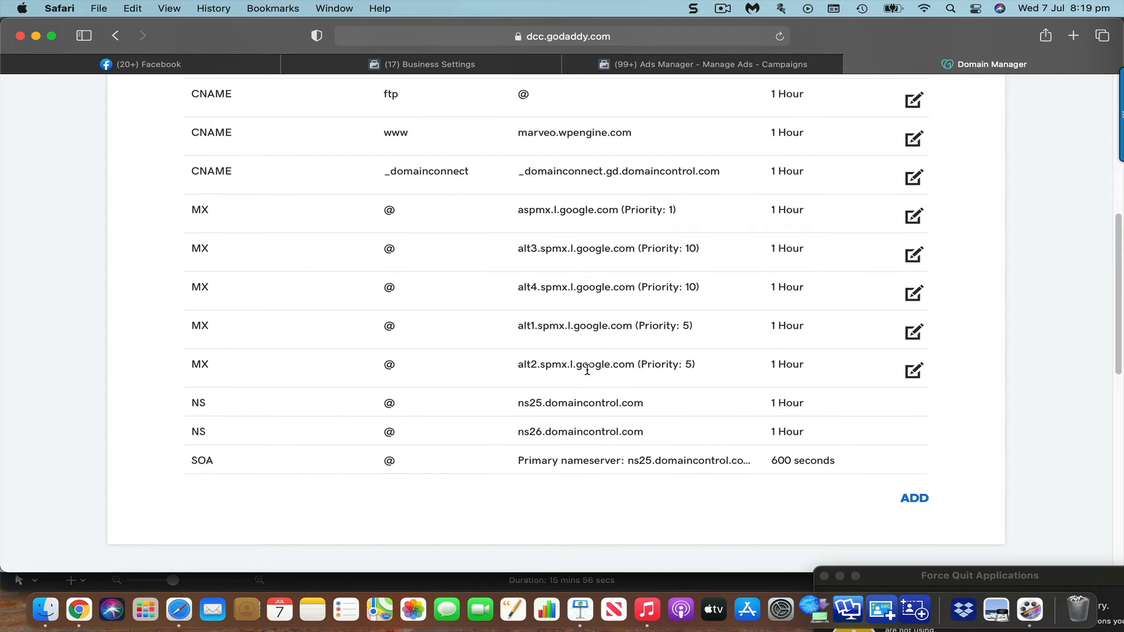
scroll(587, 369, "down", 4)
scroll(588, 369, "down", 1)
scroll(587, 370, "up", 10)
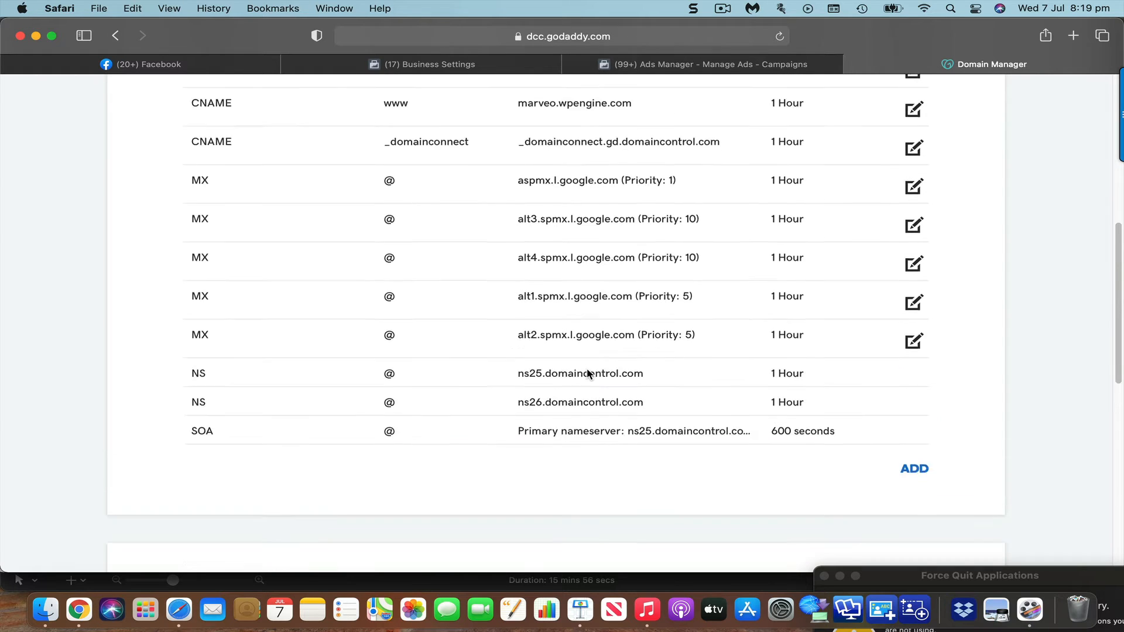
scroll(588, 369, "down", 8)
scroll(587, 370, "down", 2)
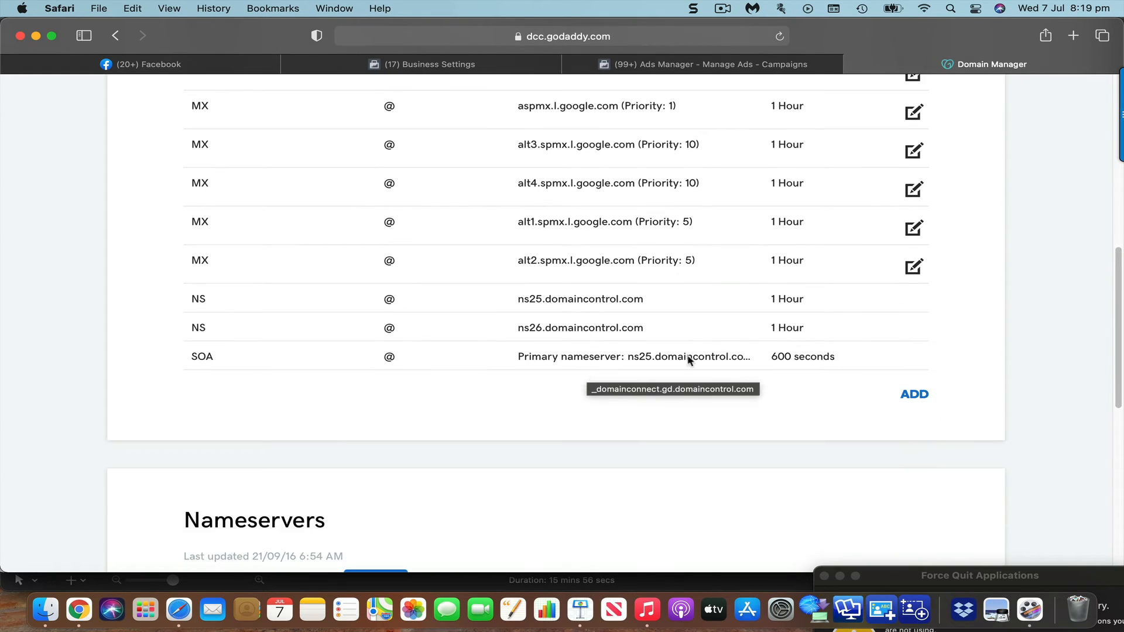
- Start a new DNS record of type TXT with @ as the host
left_click(915, 392)
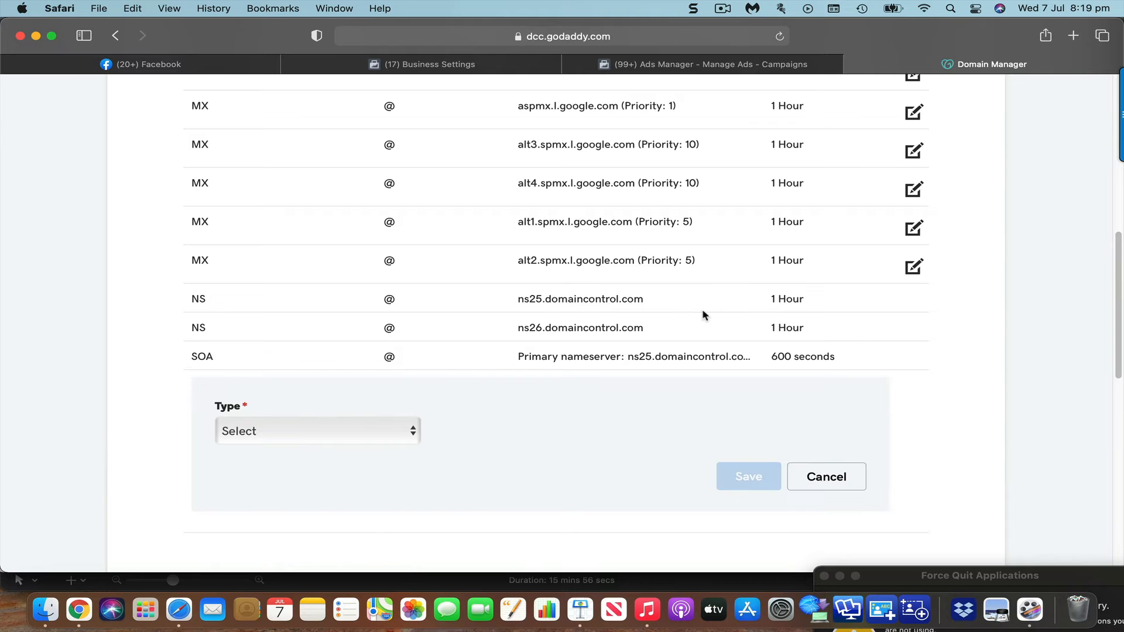
scroll(528, 258, "up", 10)
scroll(529, 261, "down", 10)
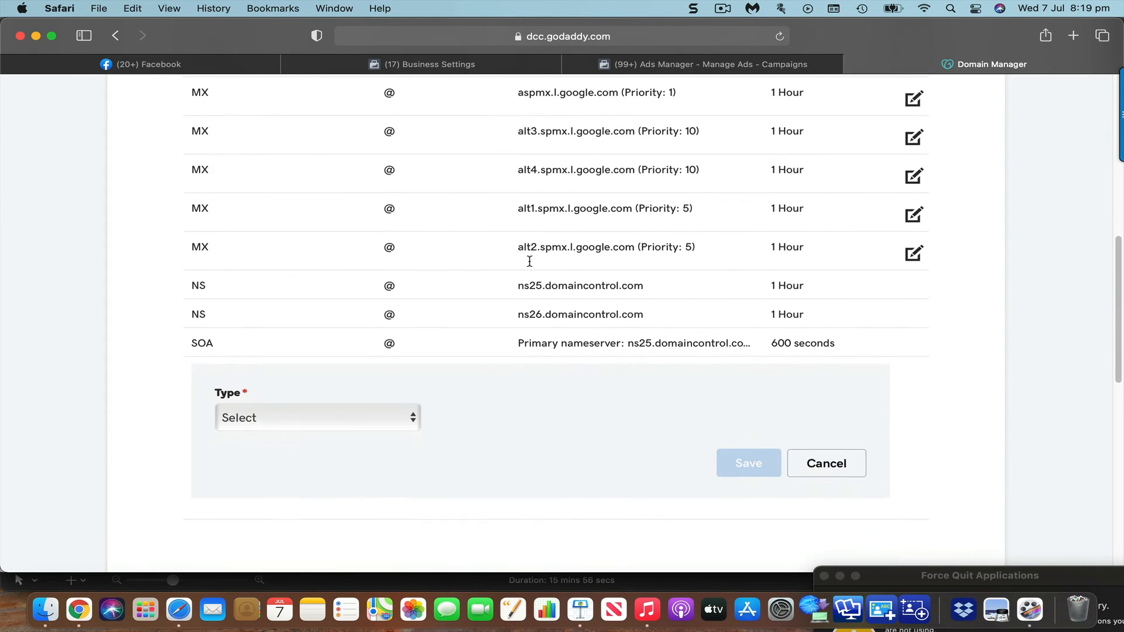
scroll(529, 261, "down", 3)
left_click(394, 343)
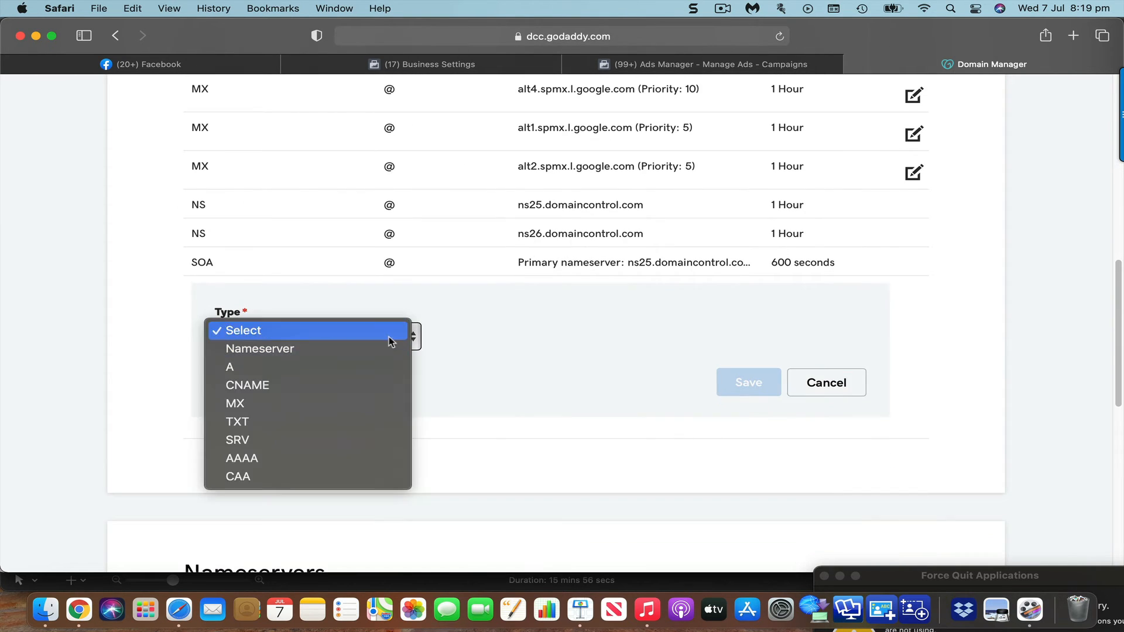
left_click(365, 421)
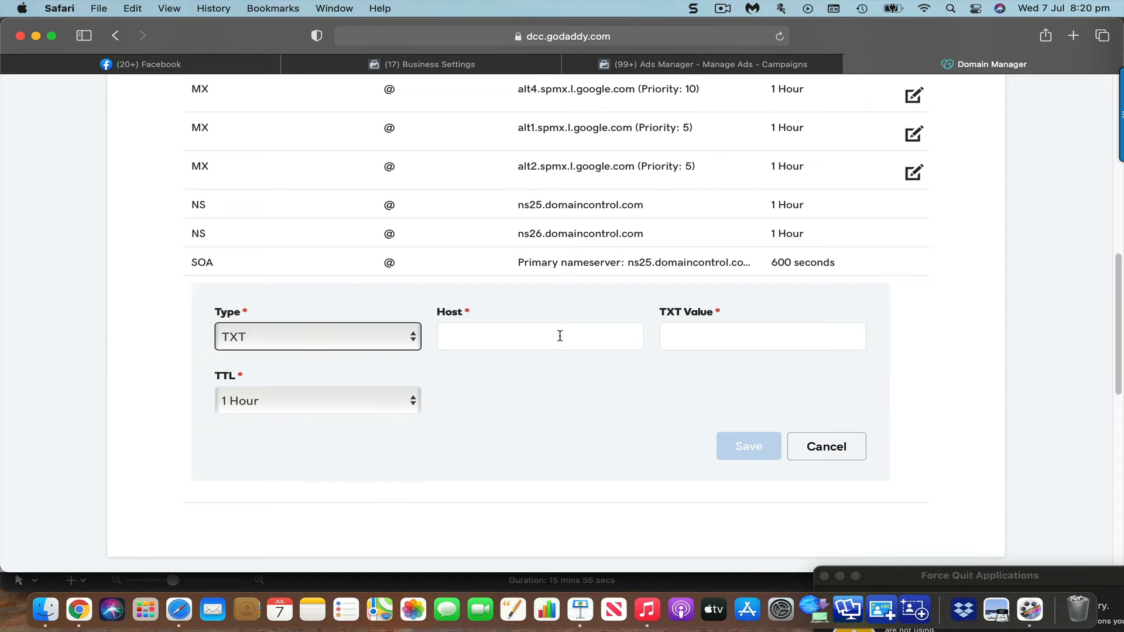
left_click(559, 334)
type("@")
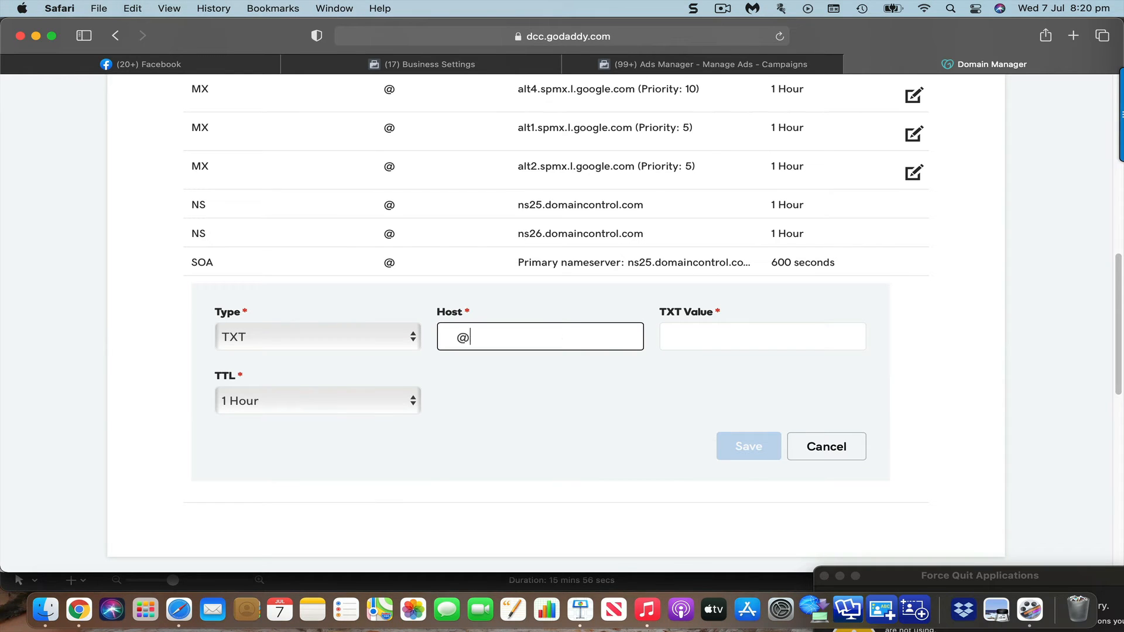
- Try to fill the new record's TXT value with the Facebook domain verification record
left_click(682, 342)
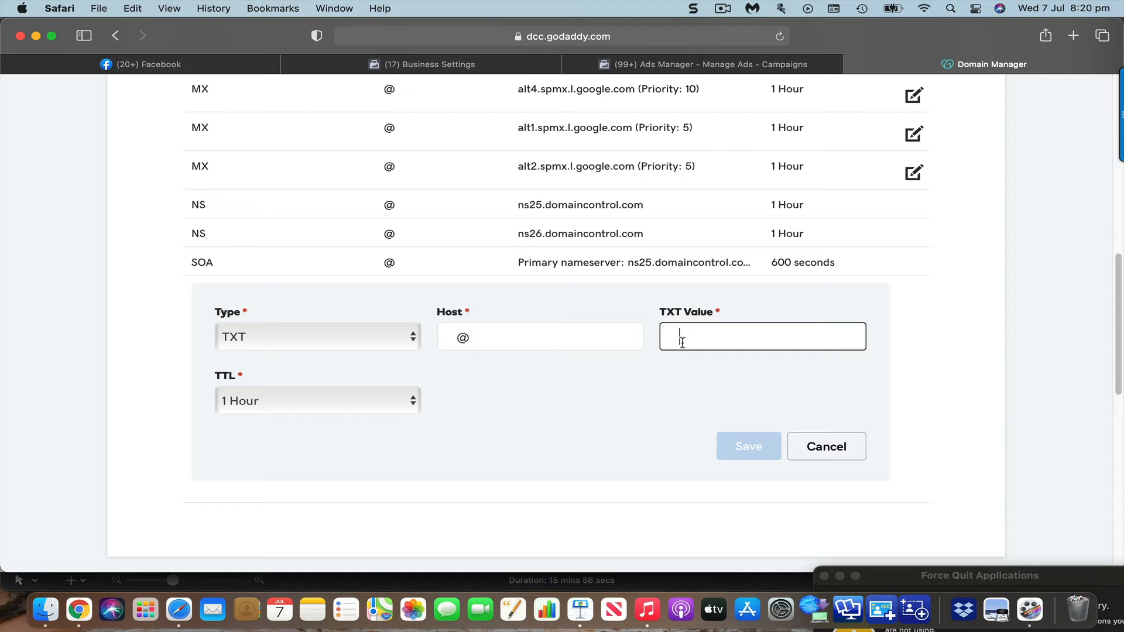
left_click(502, 62)
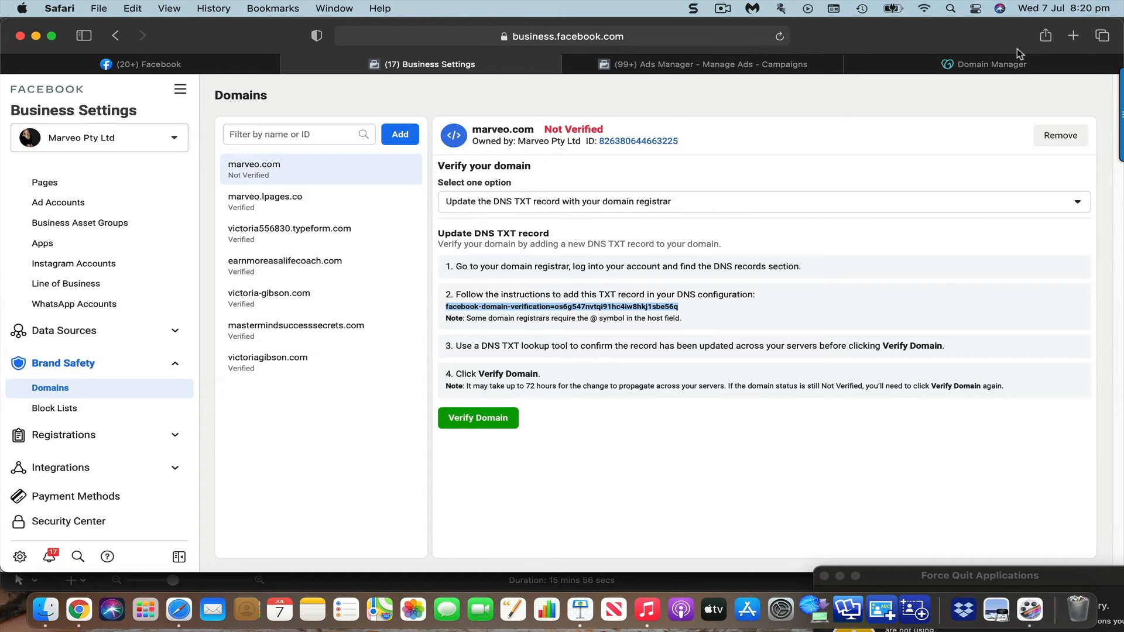
left_click(995, 65)
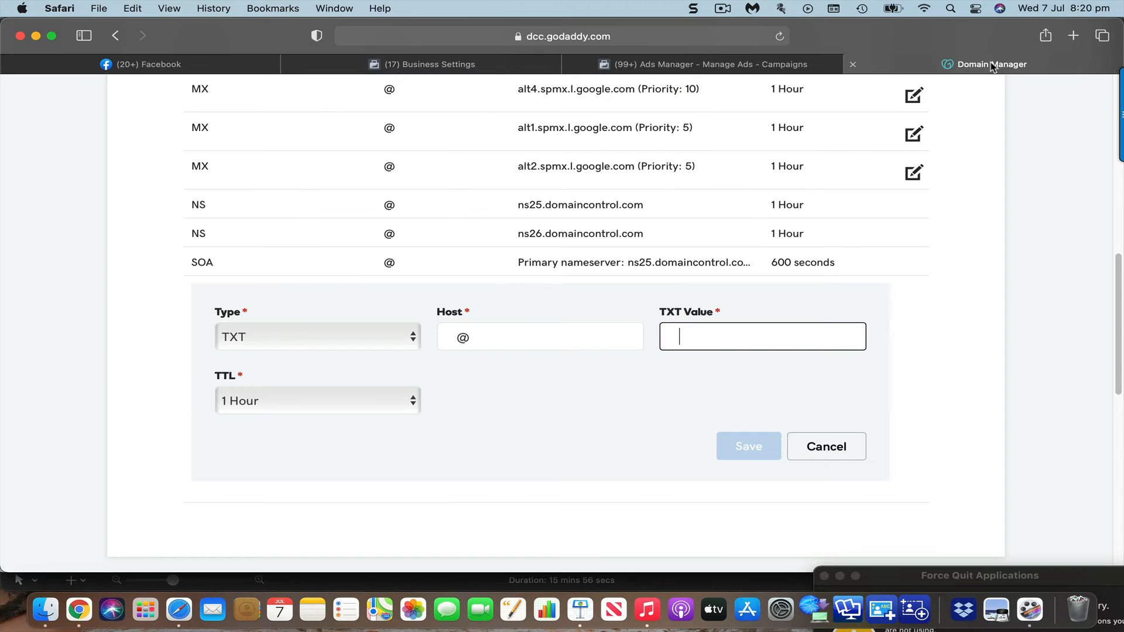
left_click(132, 8)
left_click(139, 96)
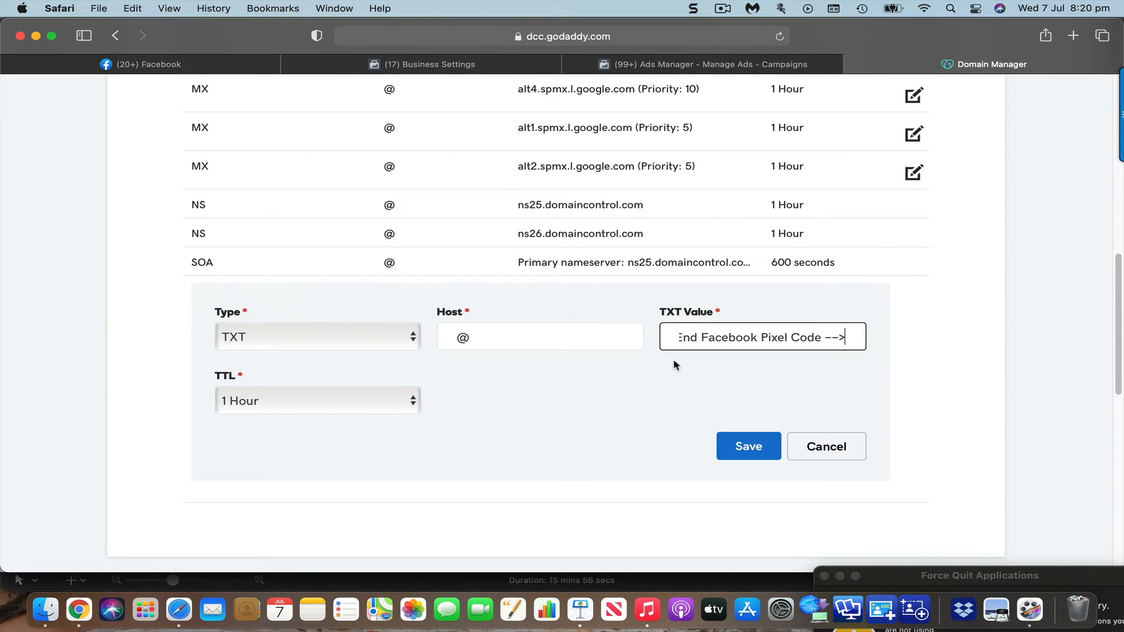
left_click_drag(837, 336, 635, 338)
key("BackSpace")
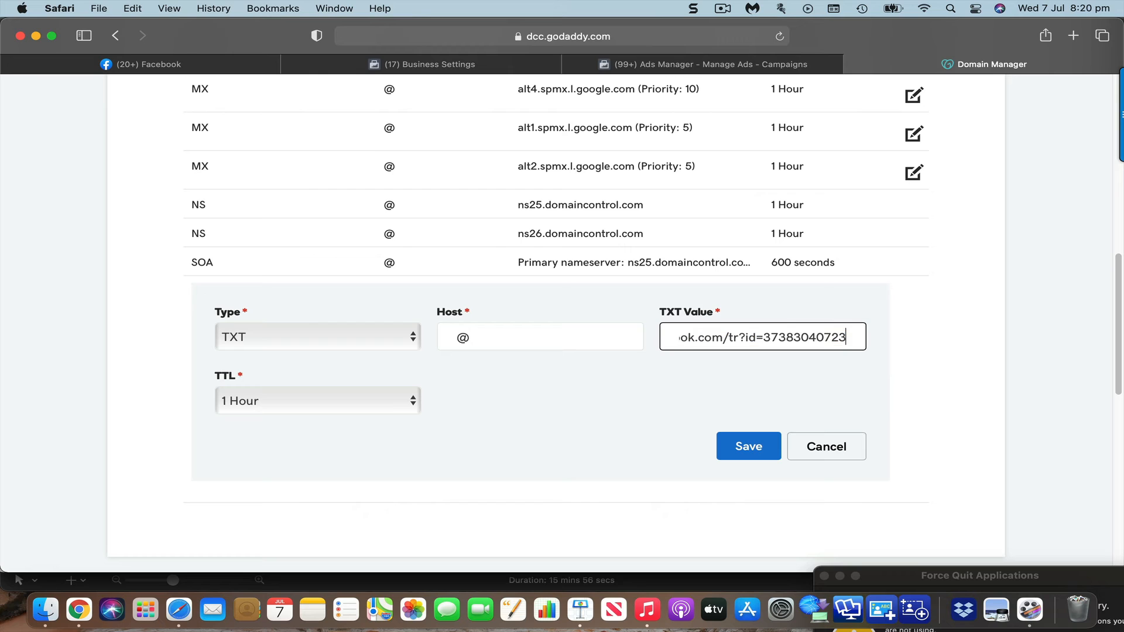
left_click_drag(850, 339, 635, 326)
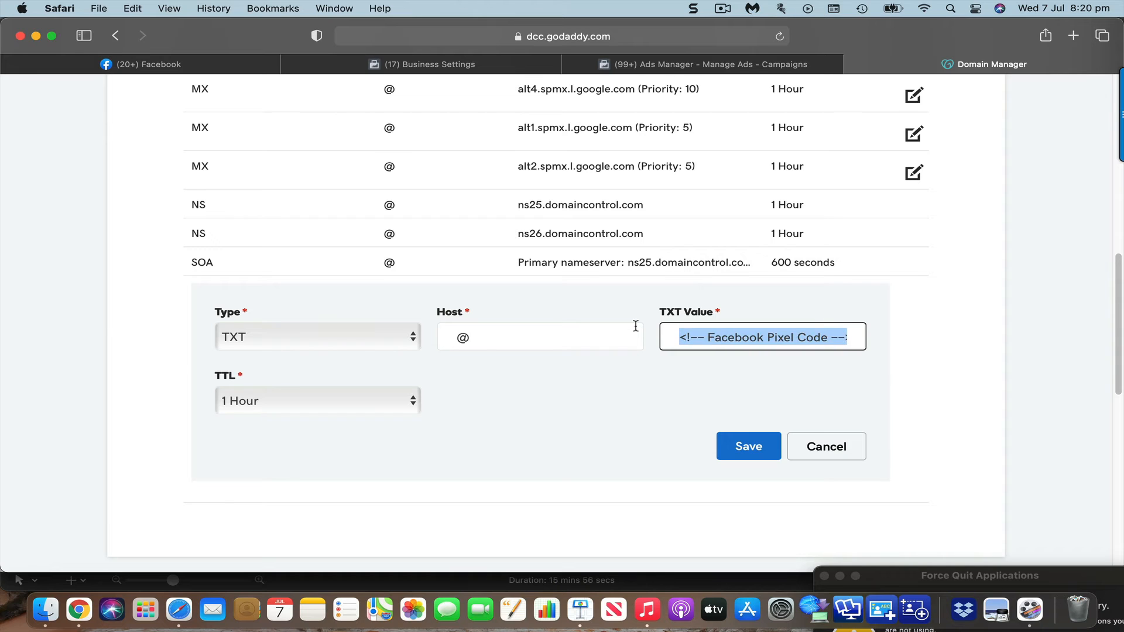
key("BackSpace")
- Switch to Facebook Business Settings and copy marveo.com's DNS TXT verification record
left_click(430, 64)
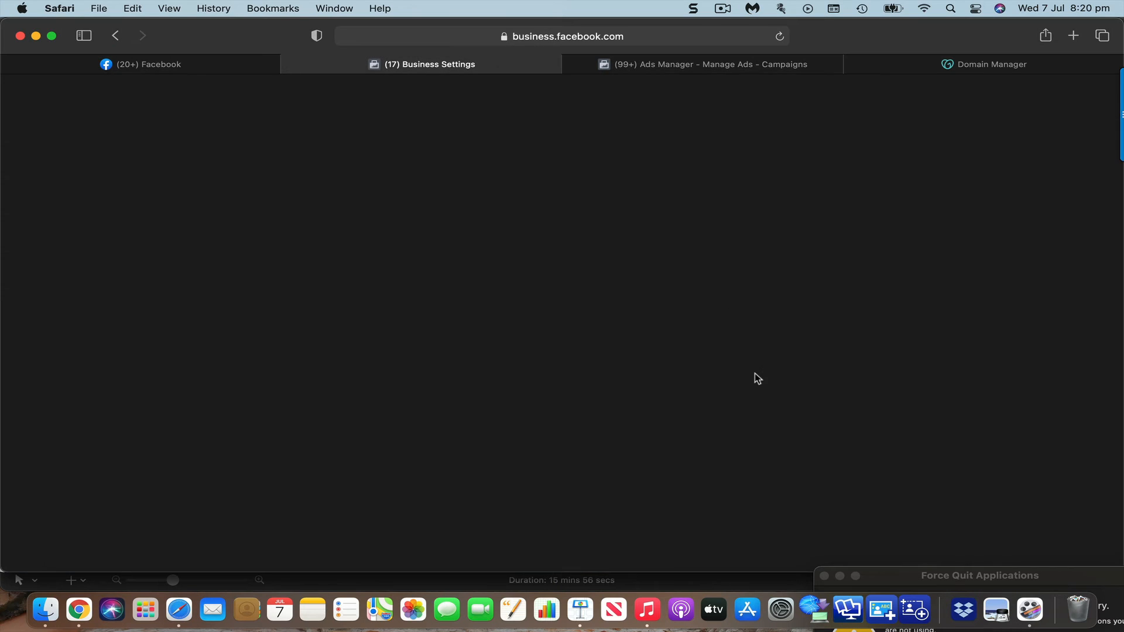
right_click(671, 313)
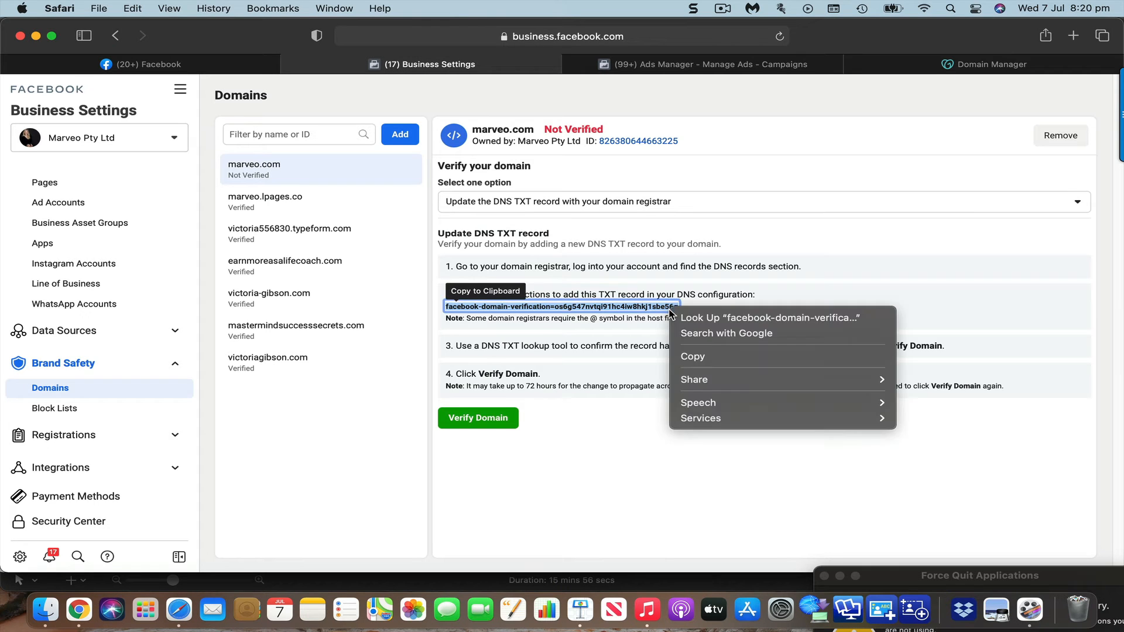
left_click(697, 362)
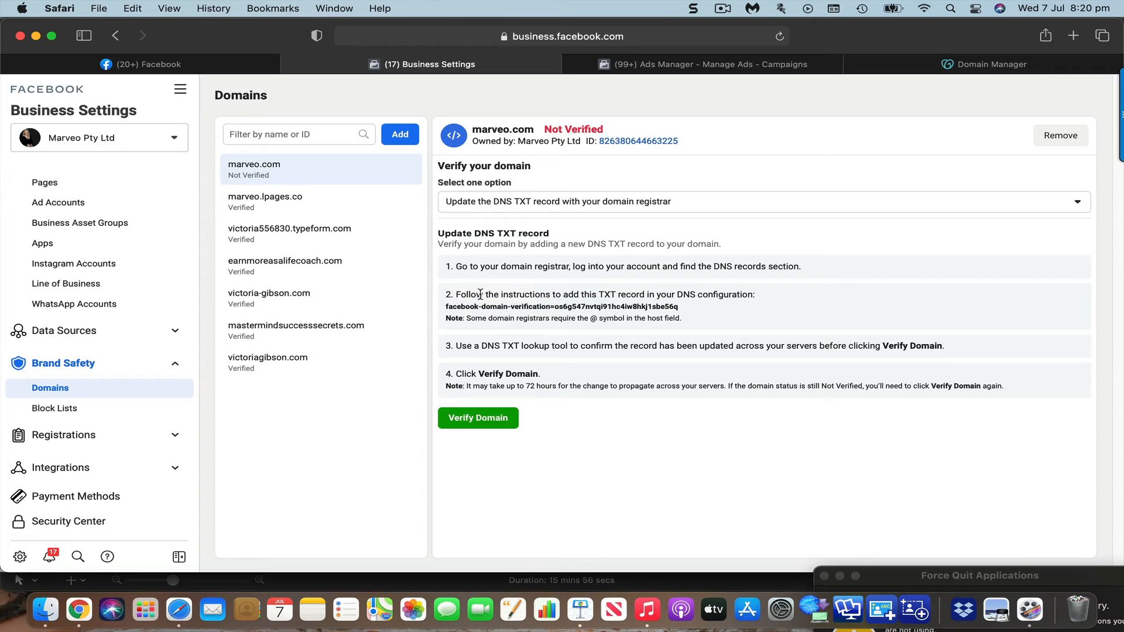
- In the GoDaddy domain manager, fill the new record's TXT value with the copied Facebook verification token and save the record
left_click(991, 65)
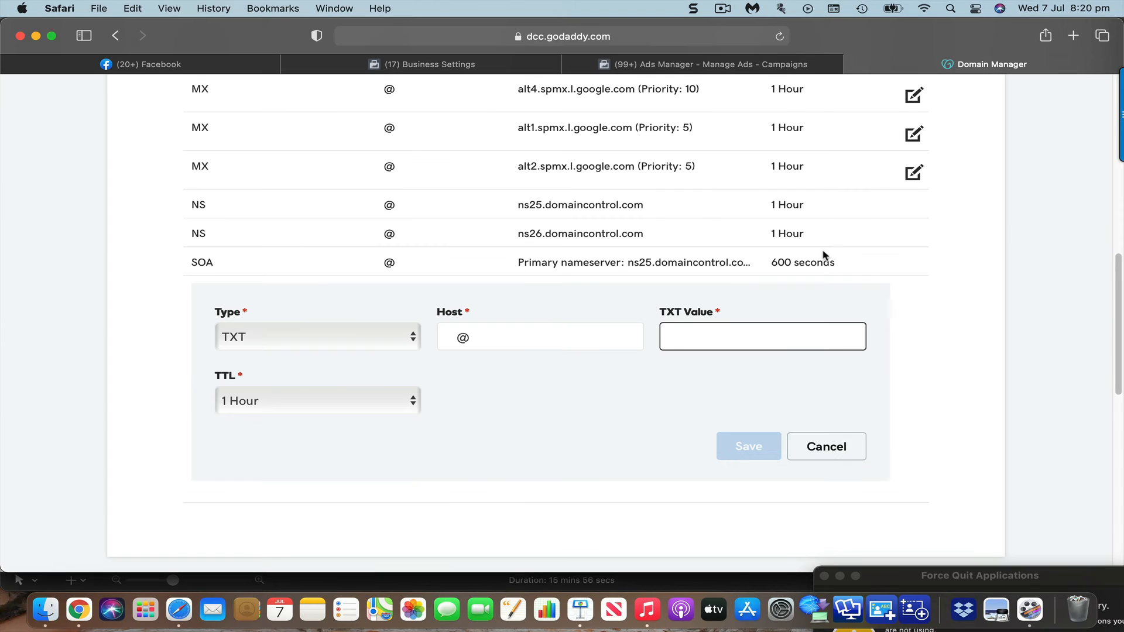
left_click(141, 9)
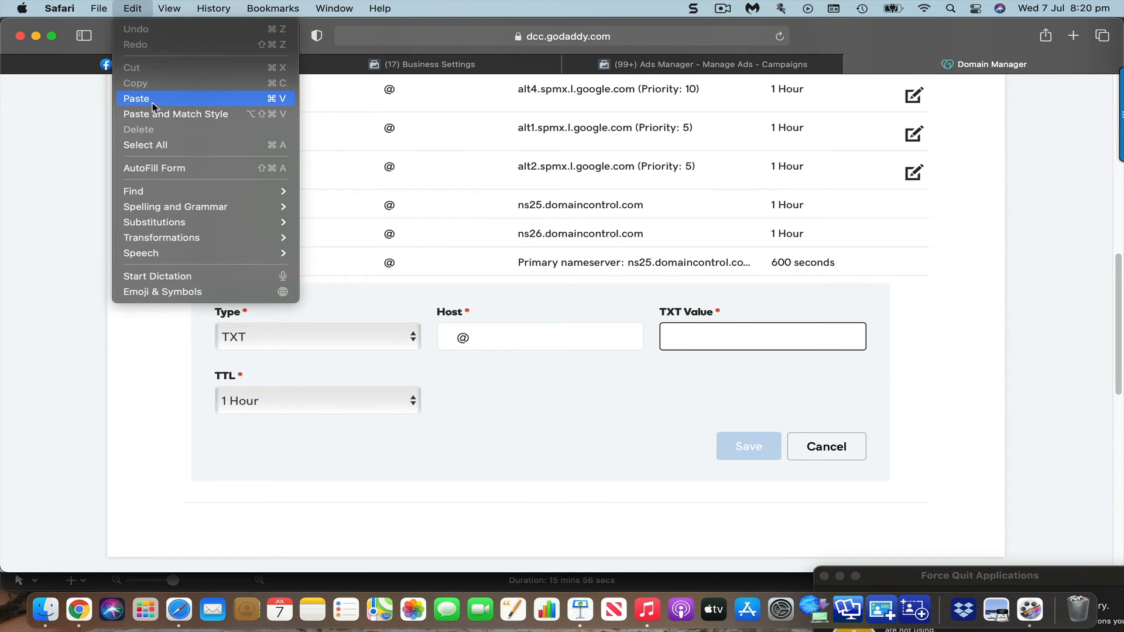
left_click(153, 99)
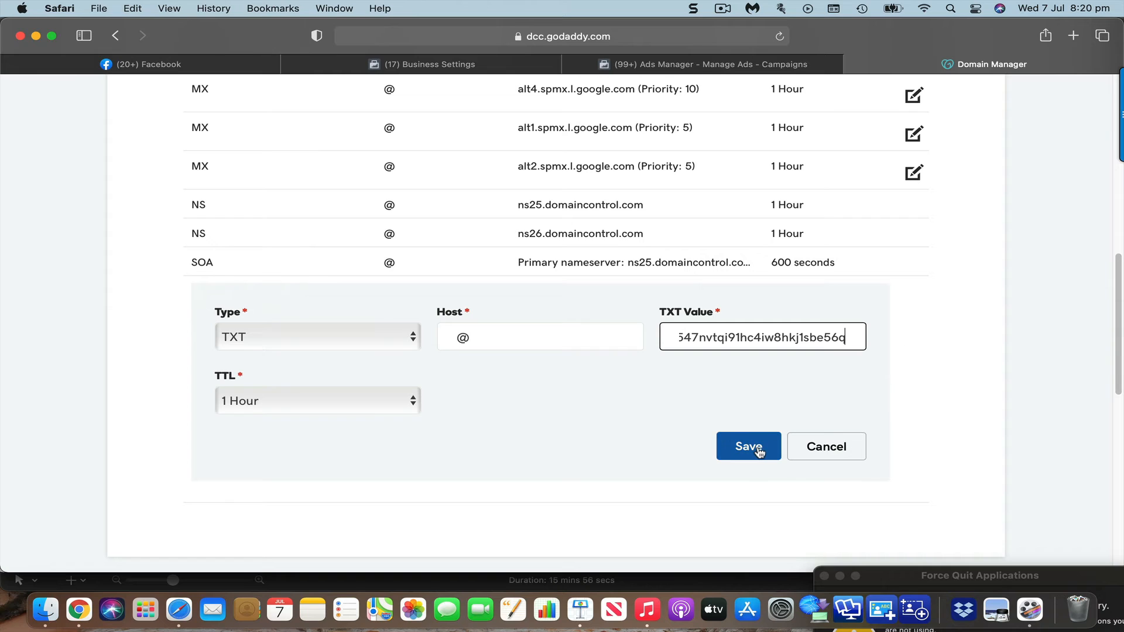
left_click(742, 452)
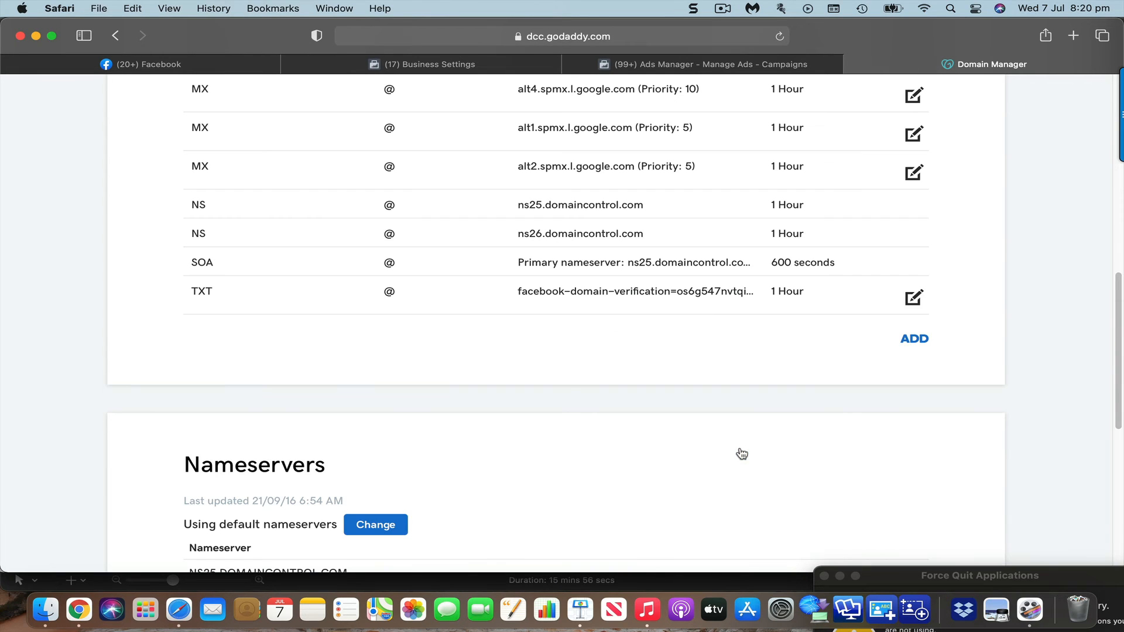
- Back in Facebook Business Settings, submit marveo.com for verification using the DNS TXT record method
left_click(458, 70)
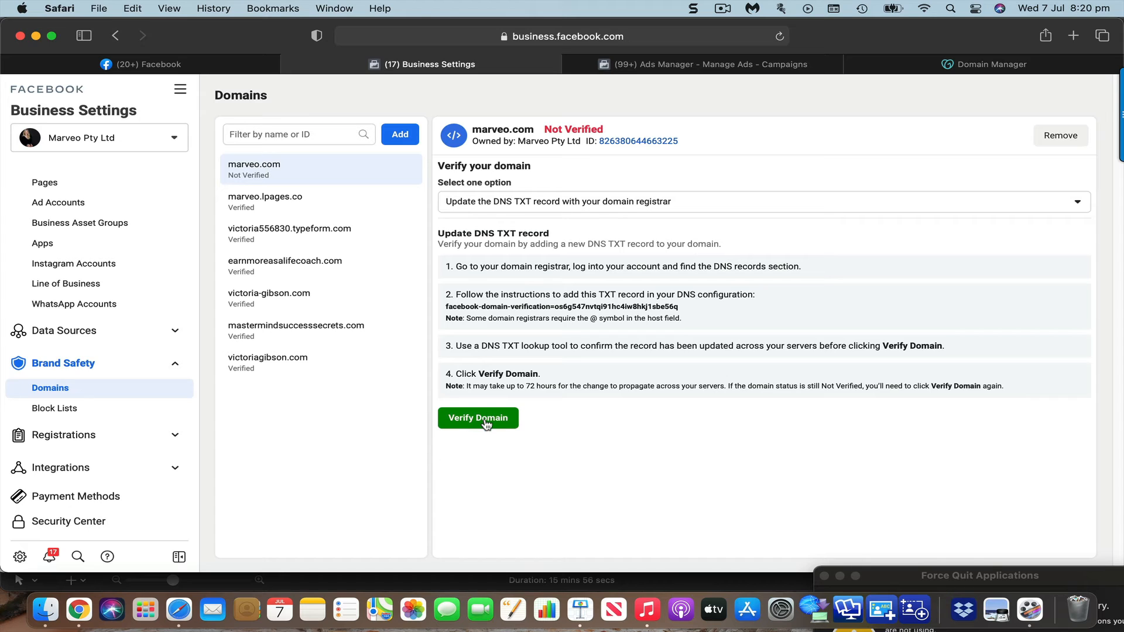
left_click(547, 206)
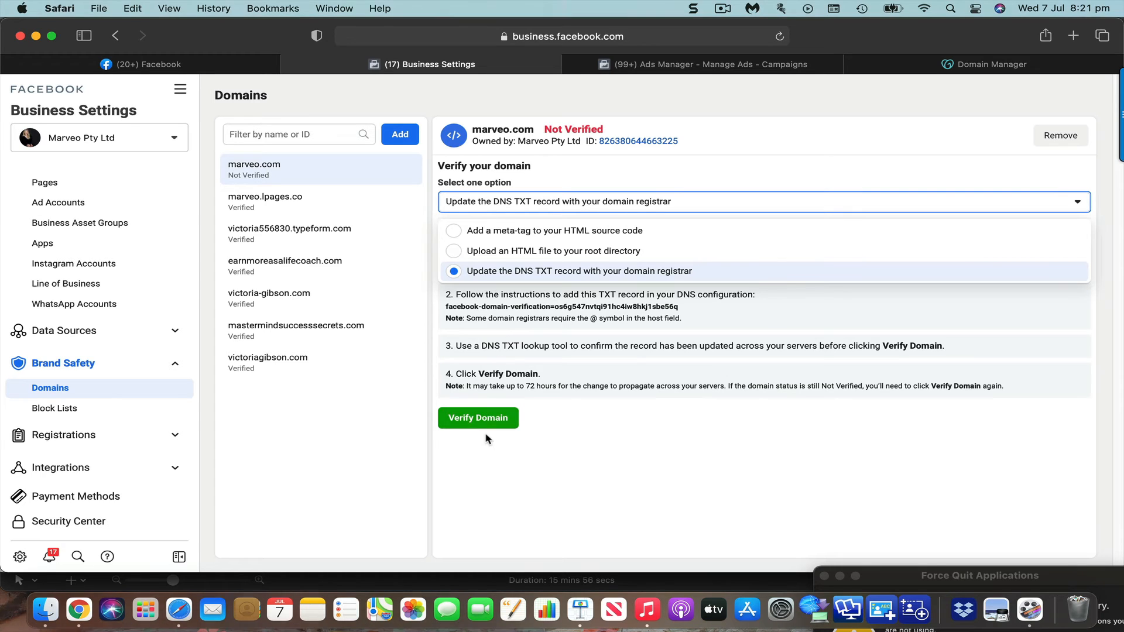
left_click(478, 417)
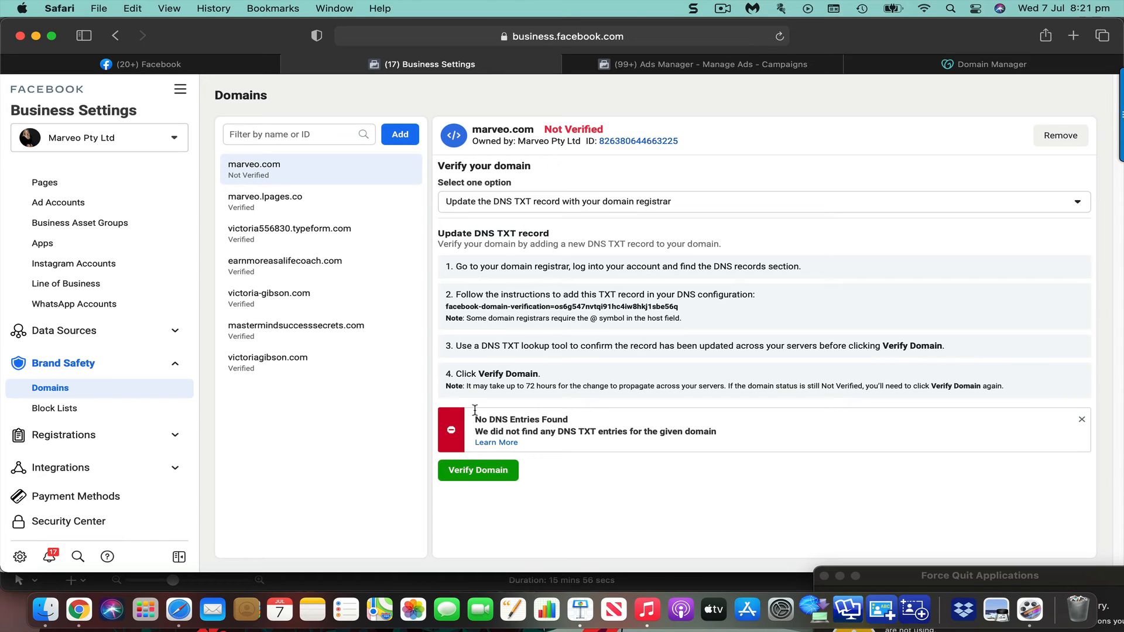
- Choose adding a meta-tag to the HTML source code as marveo.com's verification method, copy the meta-tag, and dismiss the DNS error notice
left_click(553, 206)
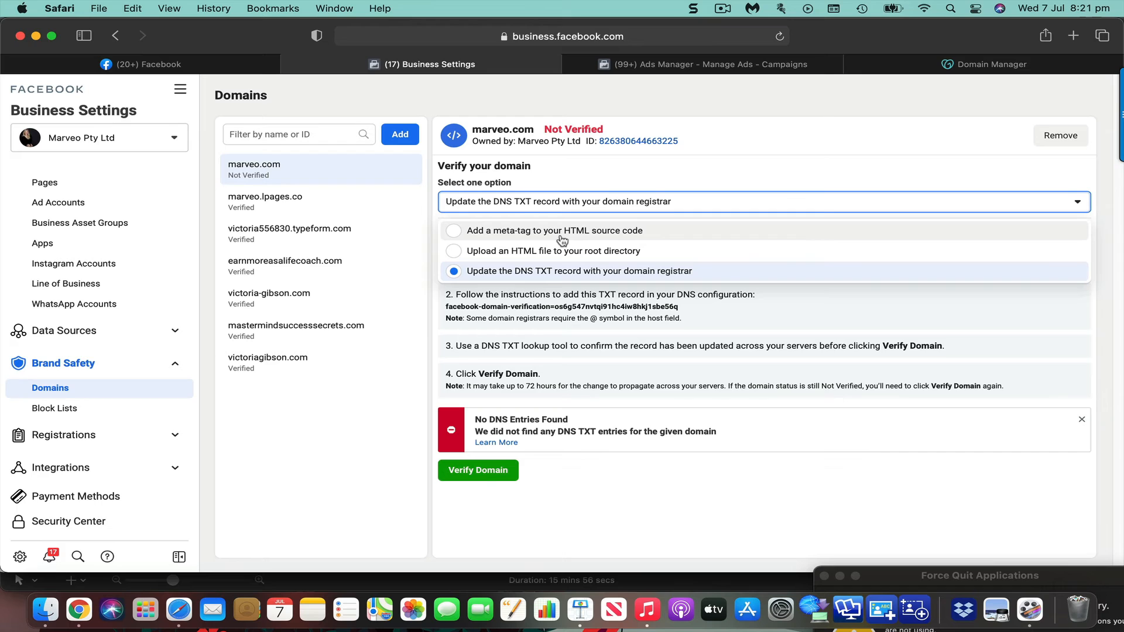
left_click(562, 232)
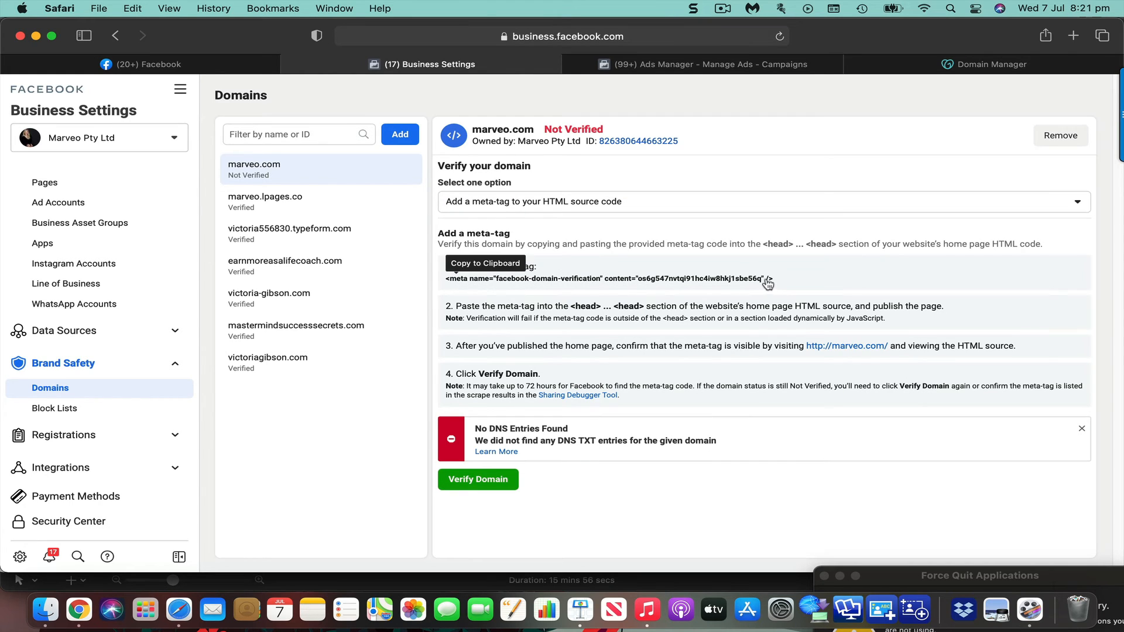
left_click_drag(777, 284, 445, 280)
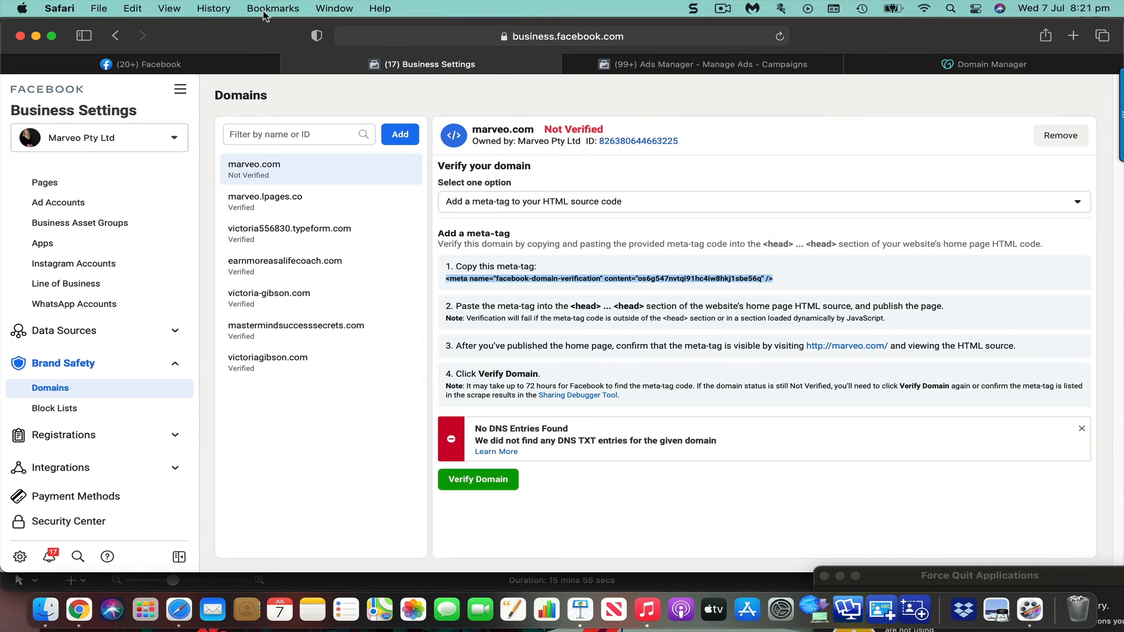
left_click(133, 14)
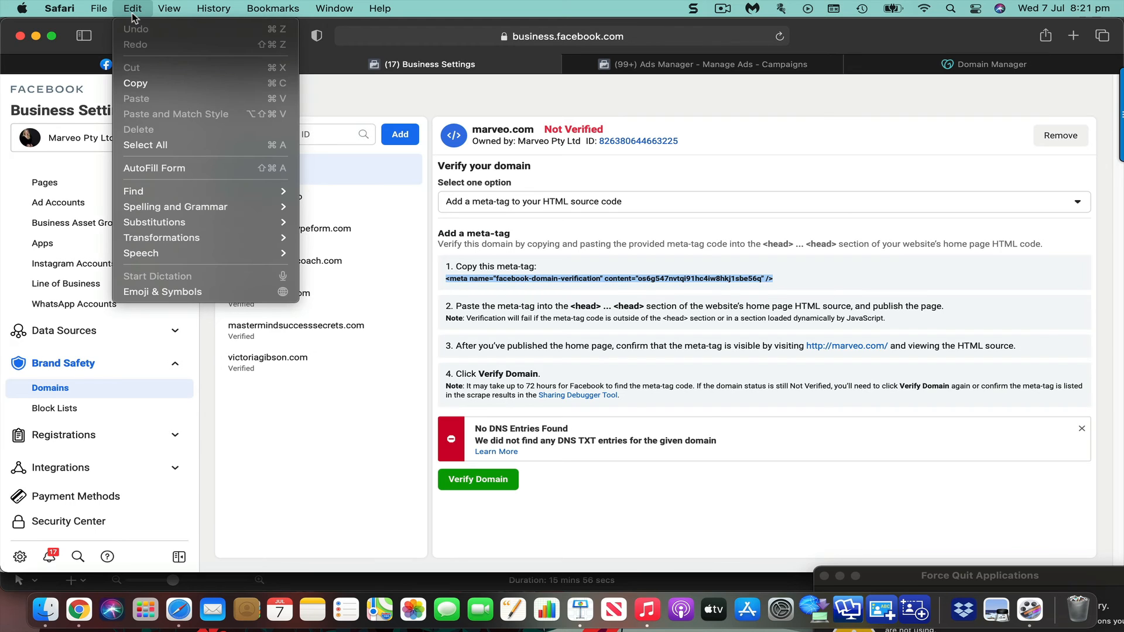
left_click(155, 83)
scroll(671, 262, "down", 1)
scroll(671, 261, "up", 1)
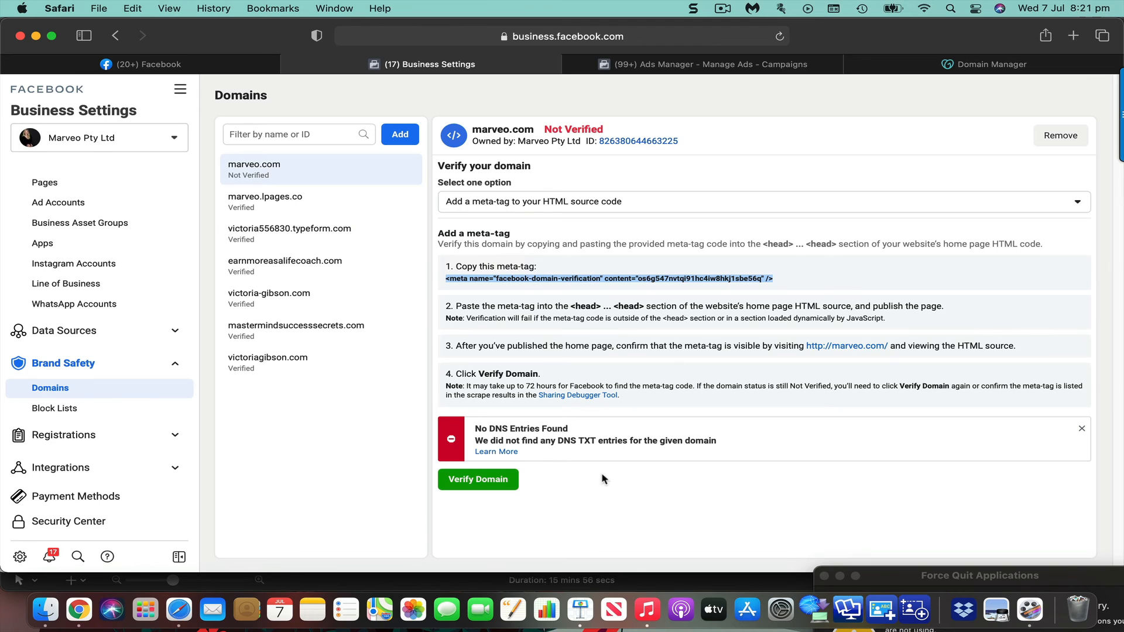
left_click(1081, 428)
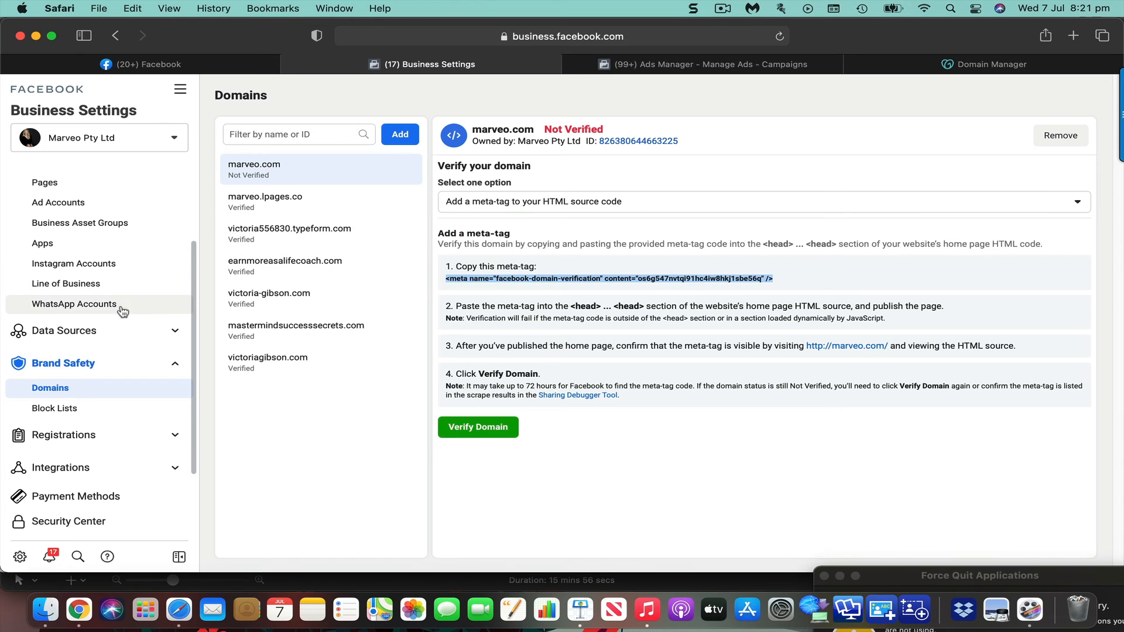
- Open the Security Center in Business Settings
scroll(148, 309, "down", 3)
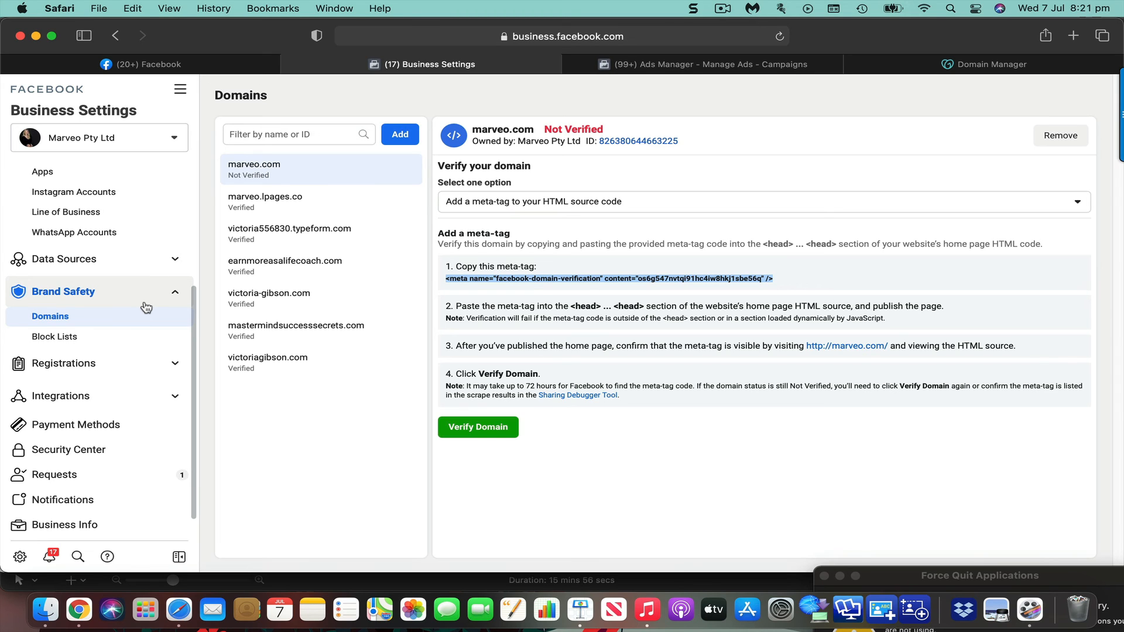
left_click(122, 450)
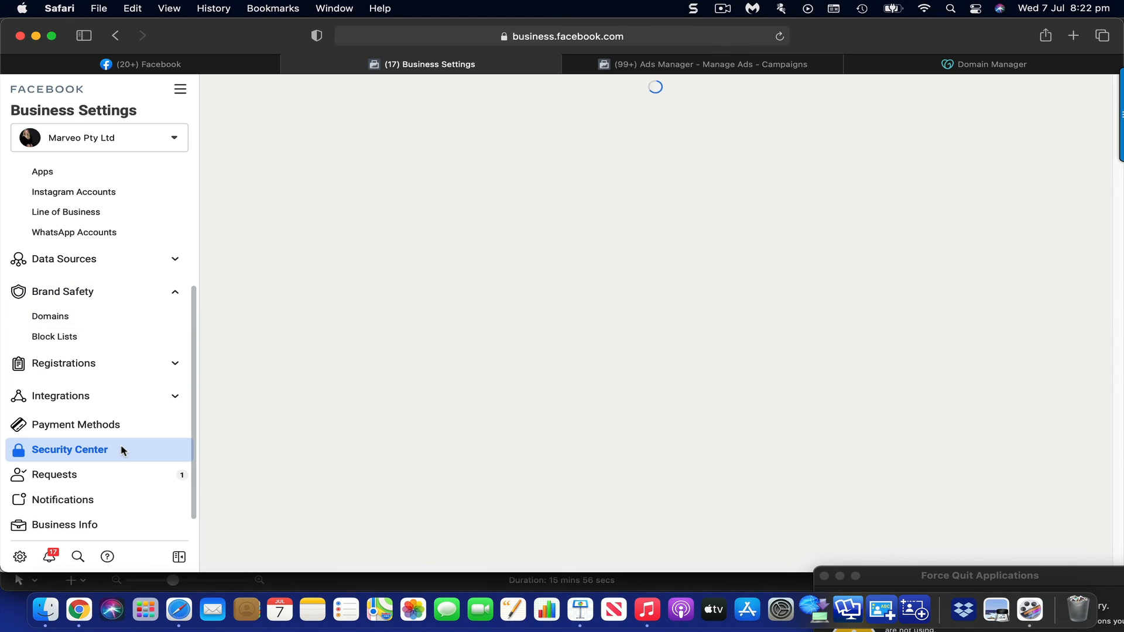